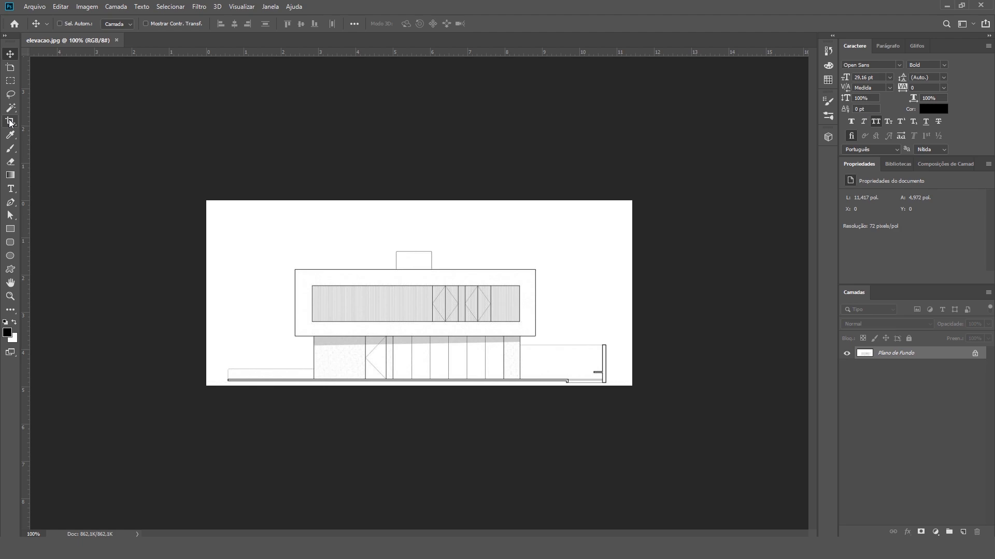
Crop outward to add blank white space above and below the elevation, making the canvas about 9.11 in high.
{"action": "left_click", "coordinate": [10, 122]}
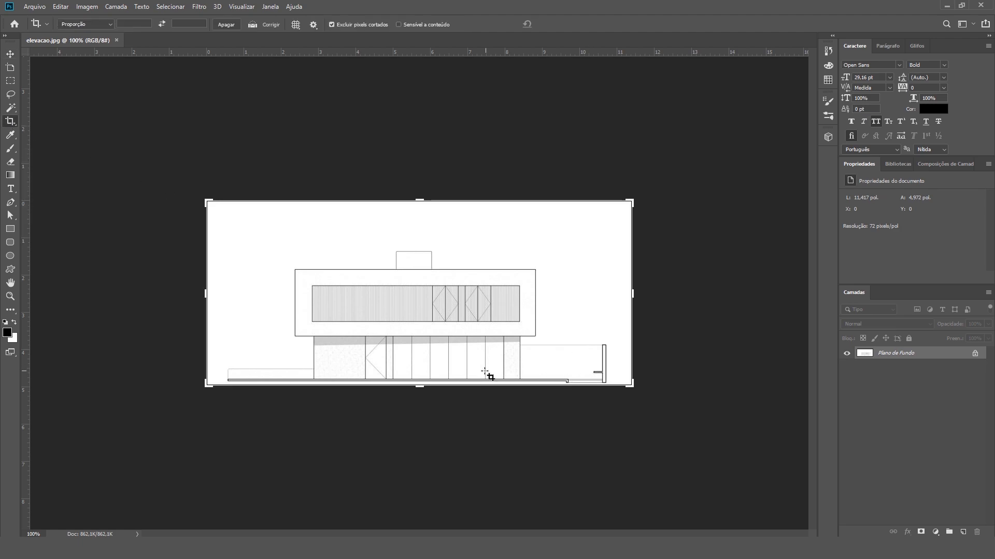
{"action": "left_click_drag", "start_coordinate": [421, 384], "coordinate": [419, 429]}
{"action": "left_click_drag", "start_coordinate": [423, 153], "coordinate": [420, 123]}
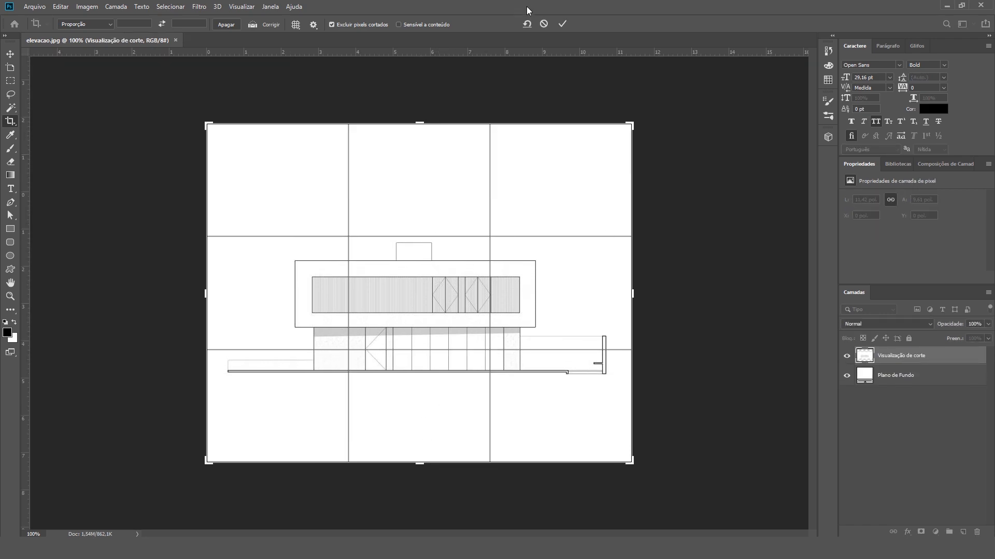
{"action": "left_click", "coordinate": [563, 23]}
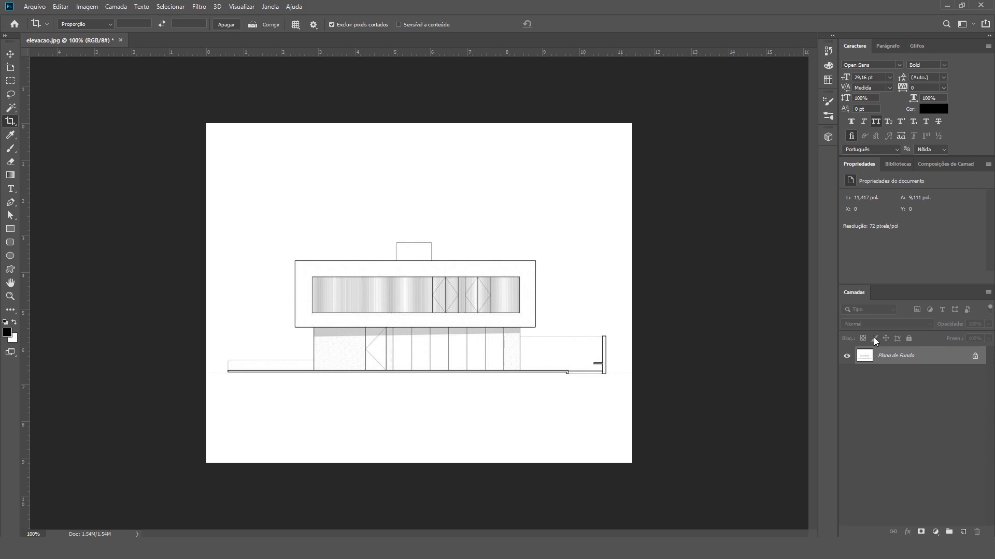
Convert the locked background into a regular layer named Camada 0.
{"action": "key", "text": "v"}
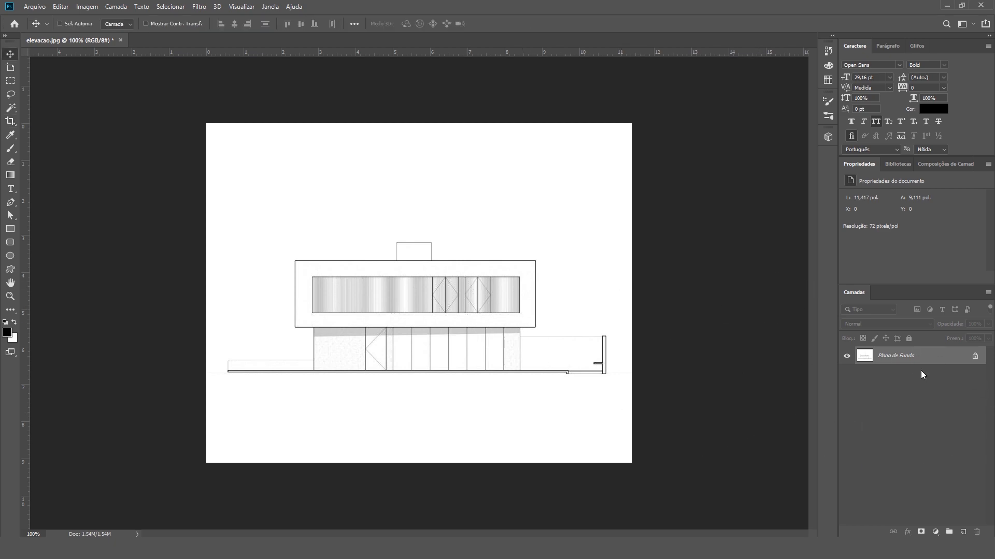
{"action": "double_click", "coordinate": [951, 357]}
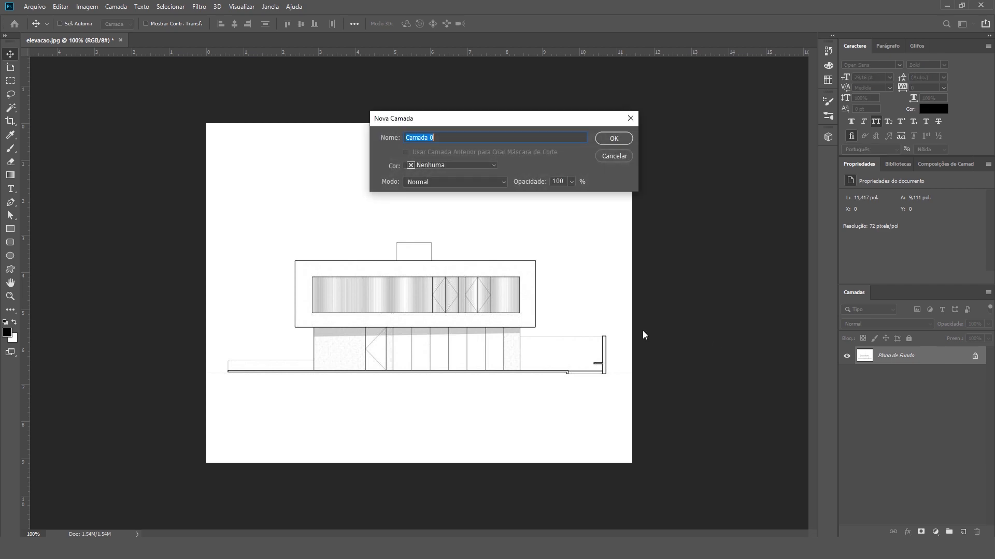
{"action": "left_click", "coordinate": [613, 141]}
{"action": "mouse_move", "coordinate": [457, 361]}
{"action": "left_mouse_down"}
{"action": "mouse_move", "coordinate": [484, 337]}
{"action": "mouse_move", "coordinate": [466, 348]}
{"action": "left_mouse_up"}
{"action": "key", "text": "ctrl+z"}
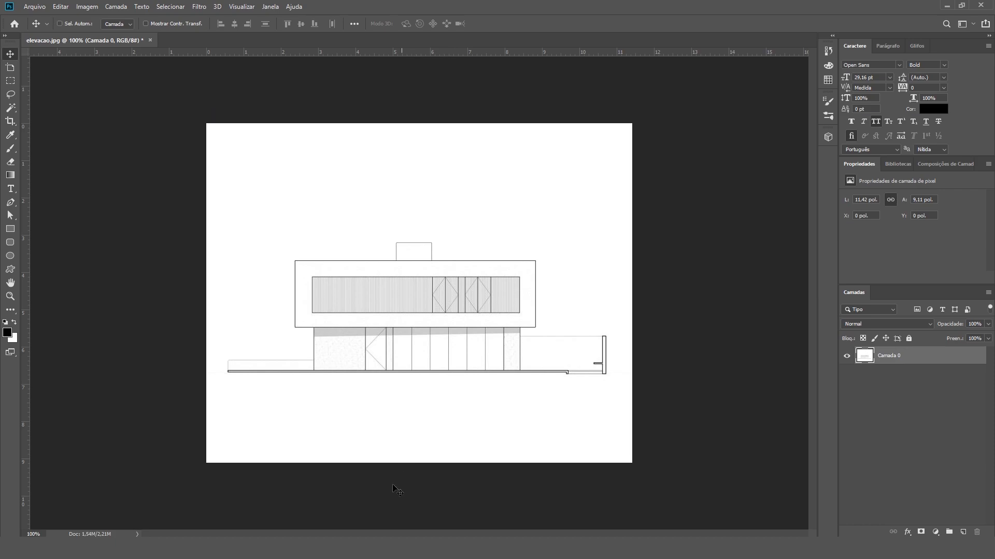
Place the SW-1 texture image from the TUTORIAL folder and enlarge it to about 12.22 × 9.29 in to cover the canvas.
{"action": "key", "text": "alt+Tab"}
{"action": "left_click_drag", "start_coordinate": [445, 81], "coordinate": [538, 298]}
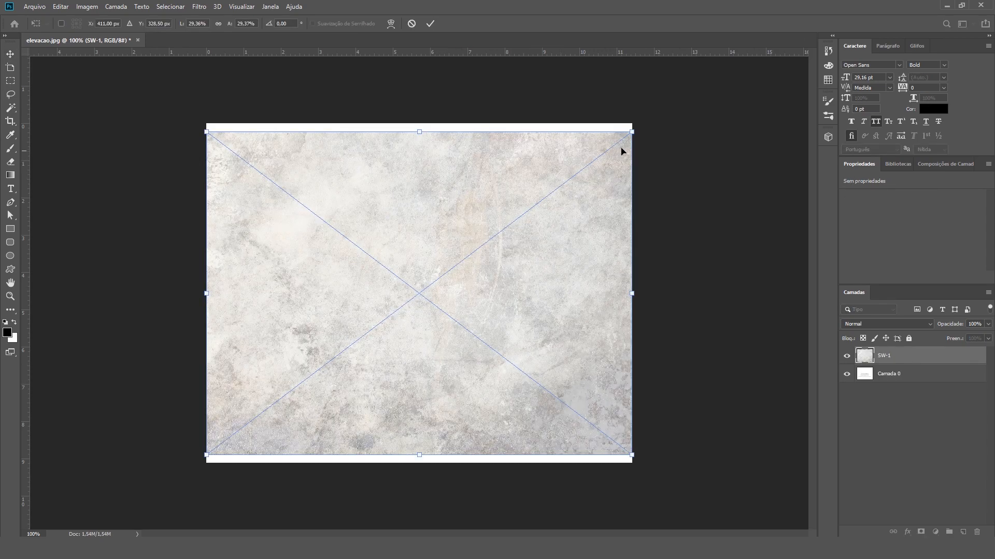
{"action": "left_click_drag", "start_coordinate": [633, 131], "coordinate": [655, 111]}
{"action": "left_click_drag", "start_coordinate": [485, 206], "coordinate": [473, 215]}
{"action": "key", "text": "Return"}
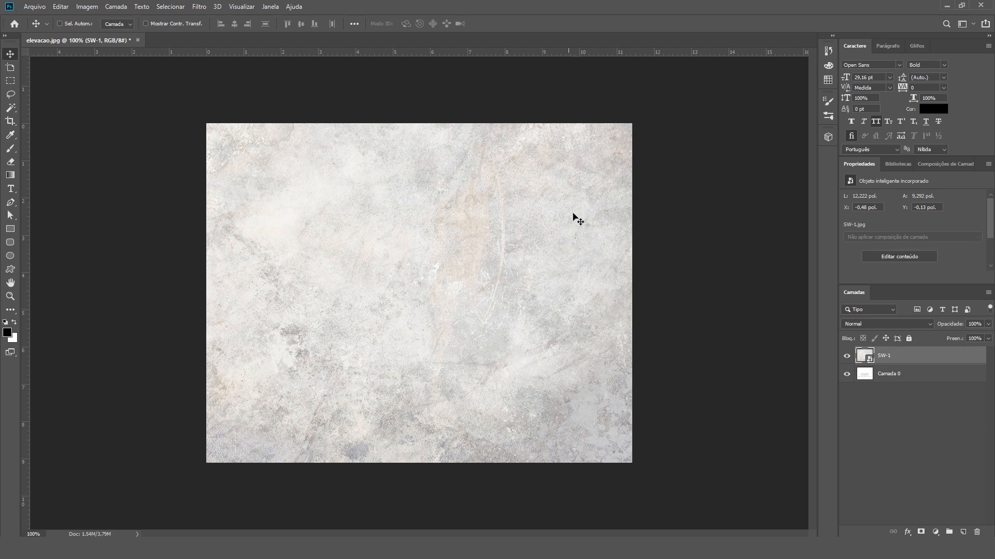
Move the SW-1 texture beneath Camada 0 and set Camada 0's blending mode to Multiplicação.
{"action": "left_click_drag", "start_coordinate": [940, 357], "coordinate": [953, 391]}
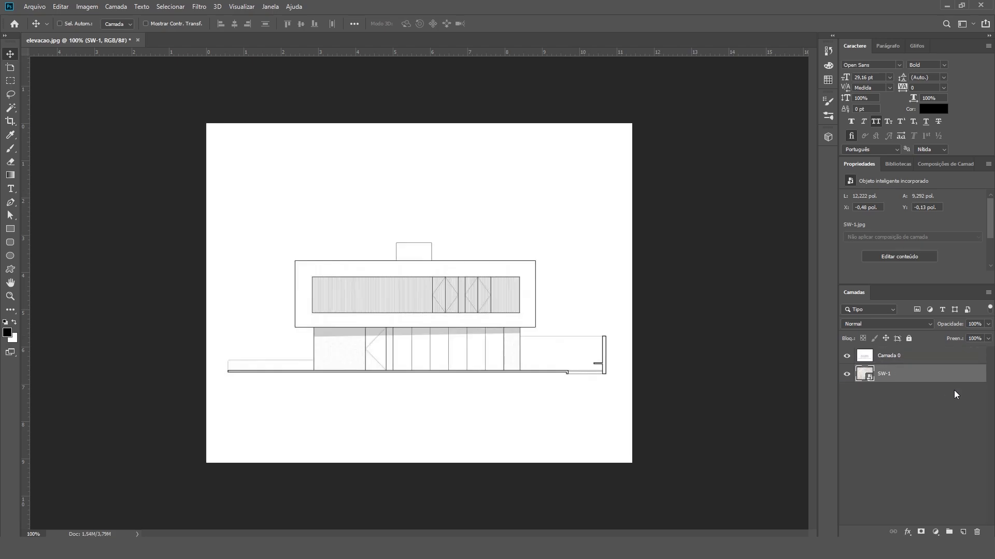
{"action": "left_click", "coordinate": [938, 358]}
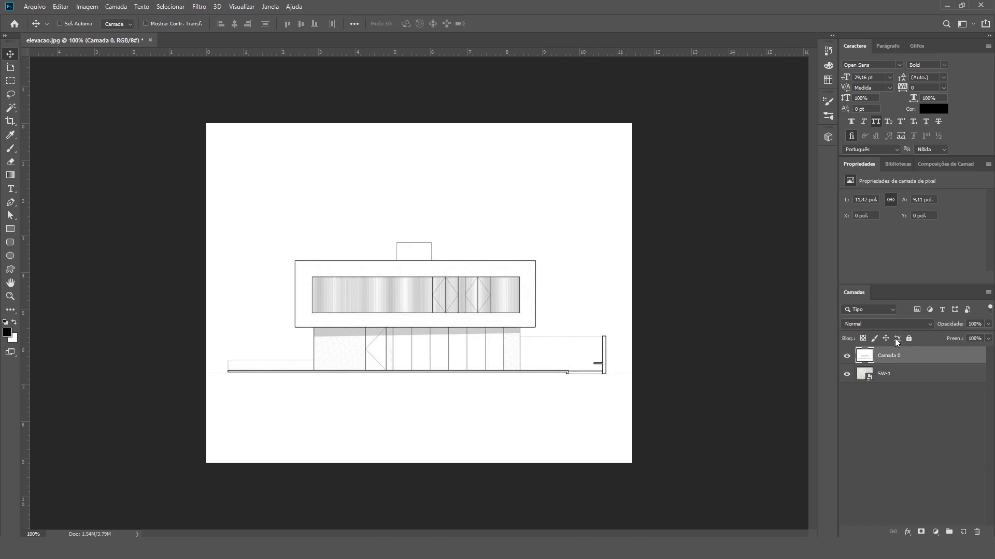
{"action": "left_click", "coordinate": [863, 324]}
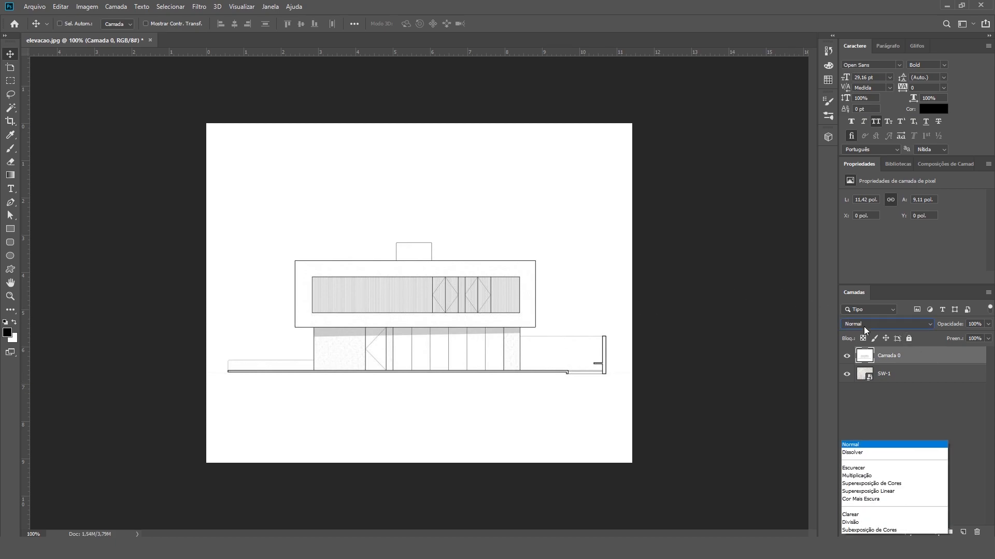
{"action": "left_click", "coordinate": [874, 321]}
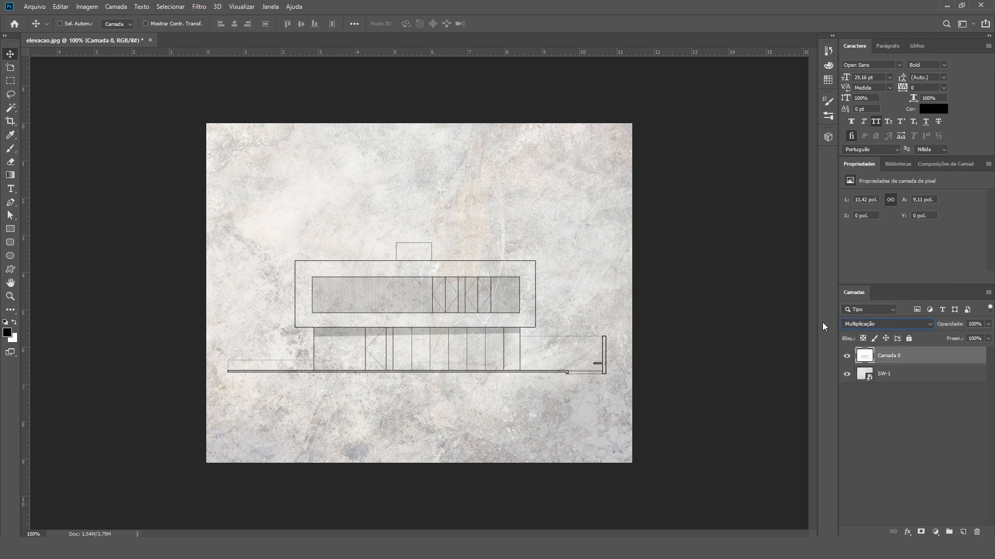
{"action": "left_click", "coordinate": [856, 326]}
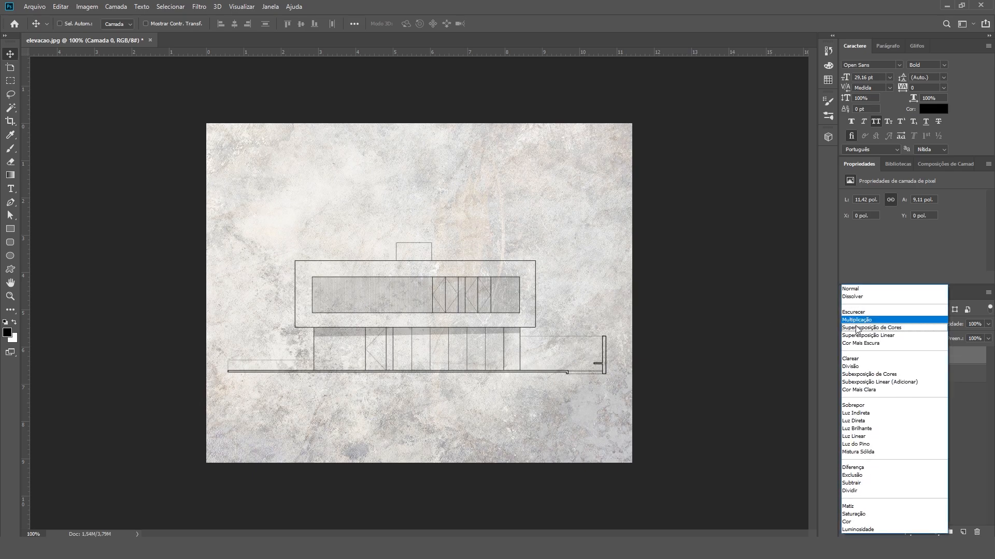
{"action": "left_click", "coordinate": [869, 320]}
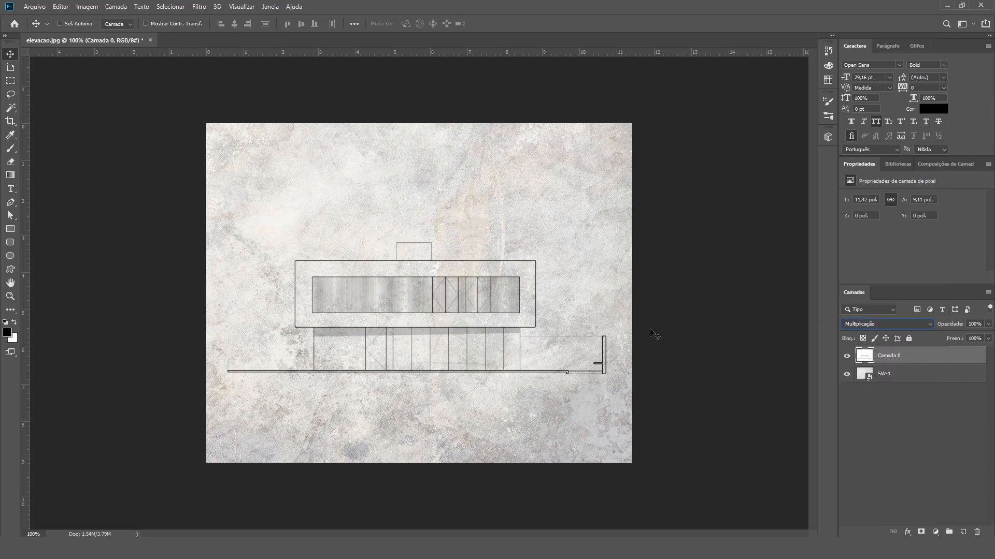
Add a white (ffffff) solid colour fill layer beneath SW-1 and set SW-1's opacity to 30%.
{"action": "left_click", "coordinate": [932, 377]}
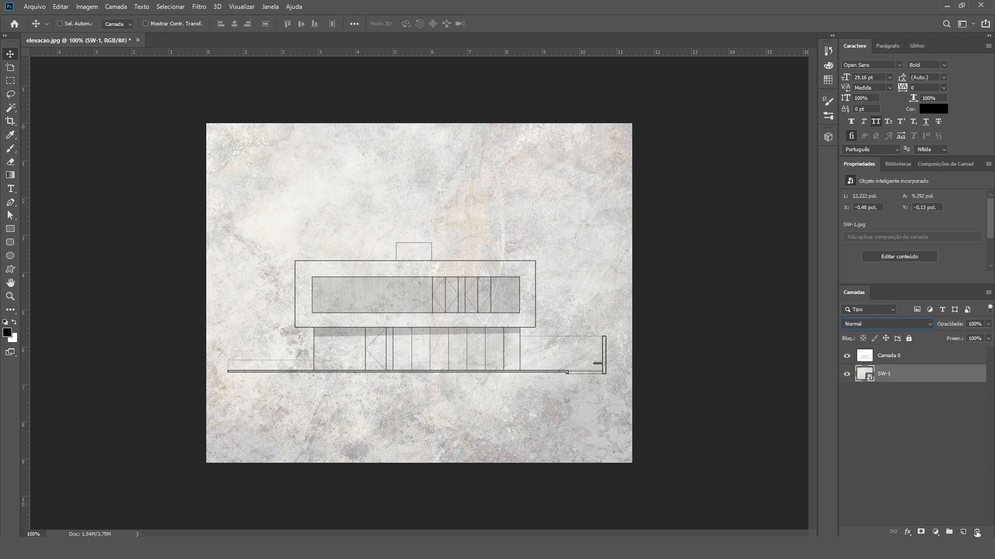
{"action": "left_click", "coordinate": [939, 530]}
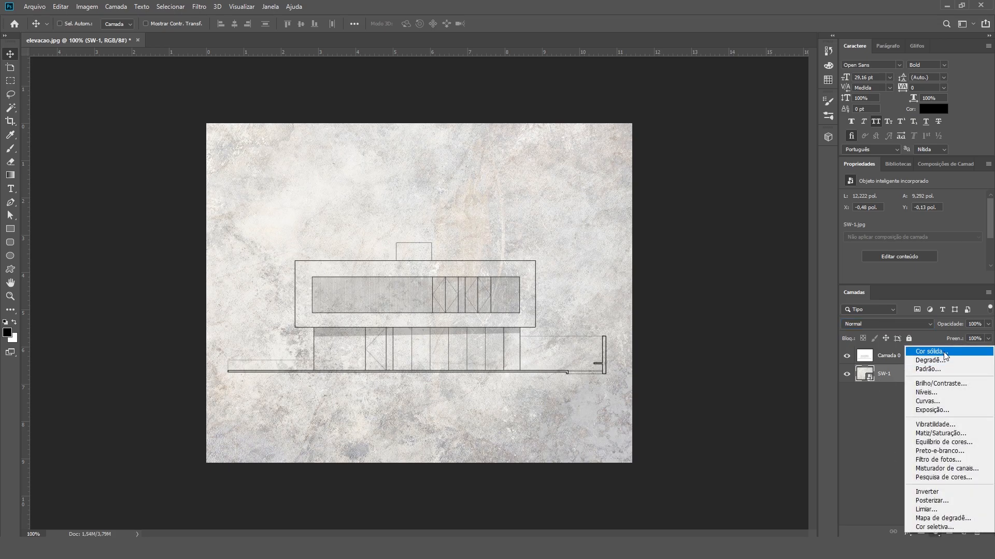
{"action": "left_click", "coordinate": [884, 452]}
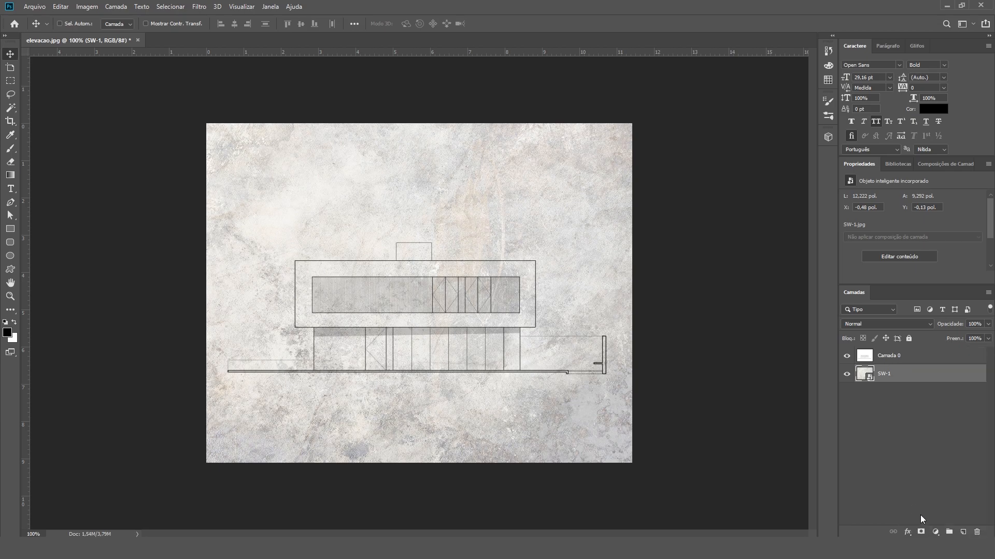
{"action": "left_click", "coordinate": [939, 534]}
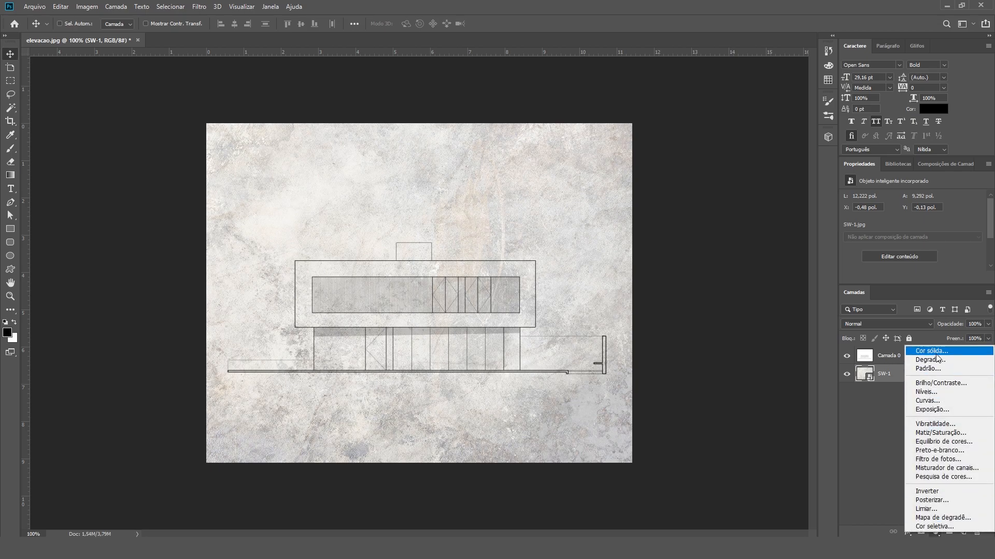
{"action": "left_click", "coordinate": [931, 351]}
{"action": "left_click", "coordinate": [568, 271]}
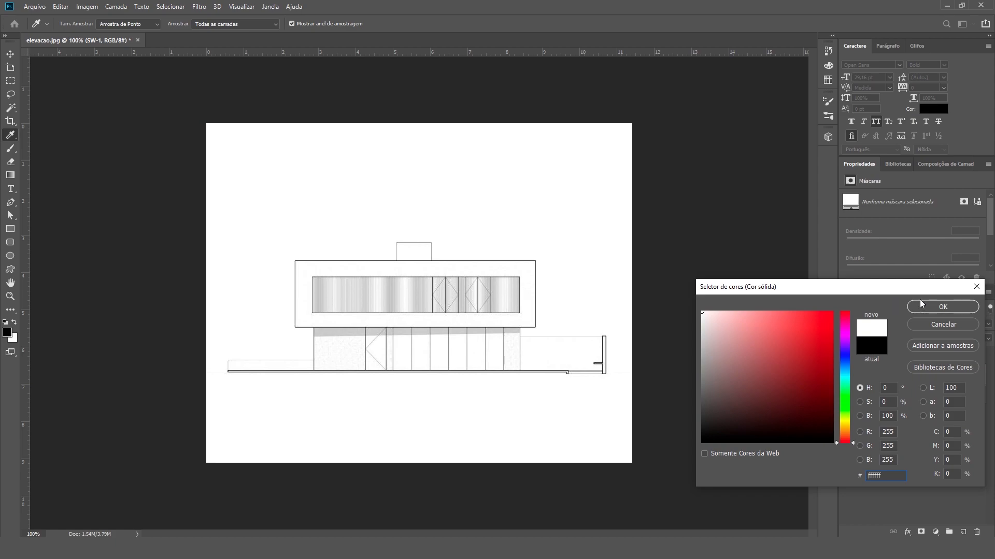
{"action": "left_click", "coordinate": [932, 310]}
{"action": "left_click_drag", "start_coordinate": [917, 380], "coordinate": [915, 408]}
{"action": "left_click", "coordinate": [932, 373]}
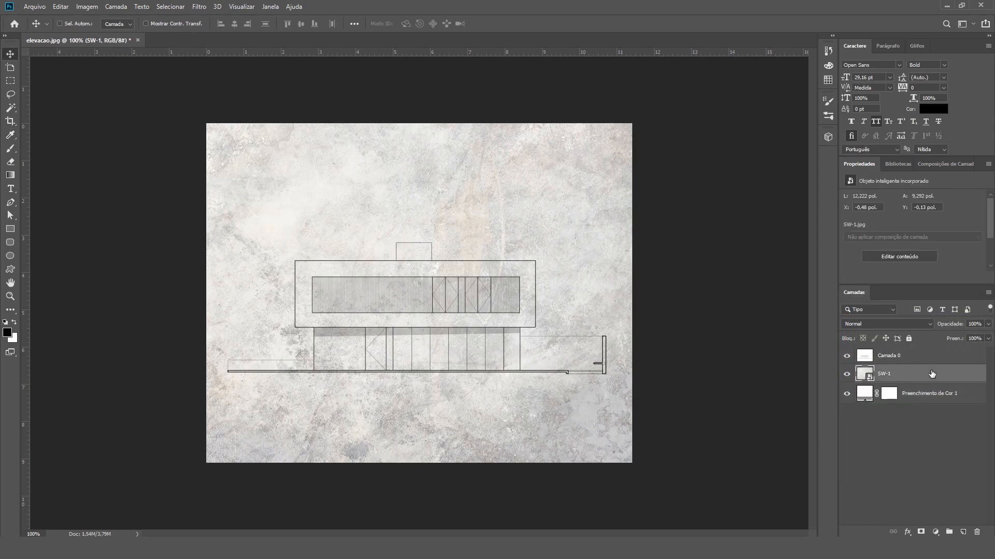
{"action": "key", "text": "3"}
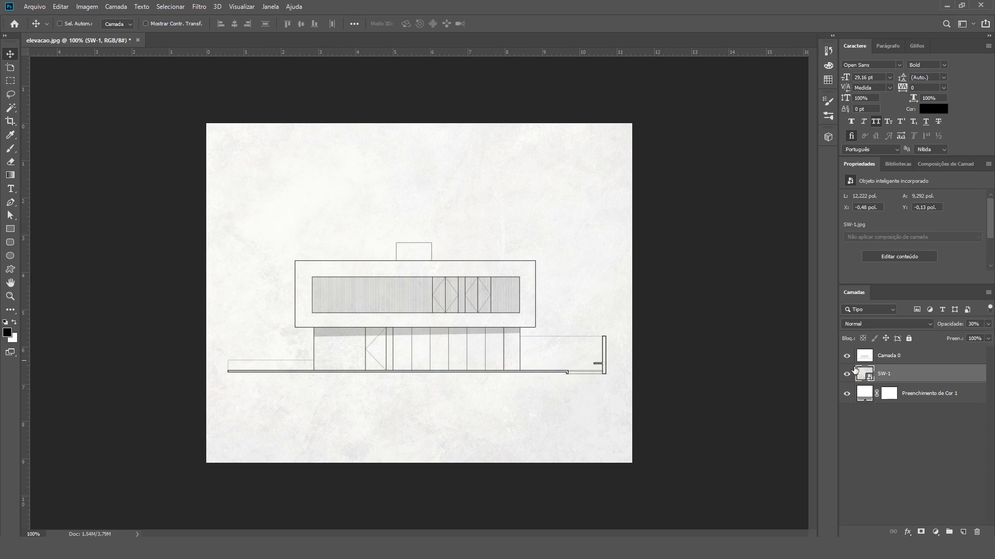
Place the TexturesCom_ConcreteBare0356_9_seamless_S image above Camada 0, over the building's upper volume.
{"action": "left_click", "coordinate": [934, 359]}
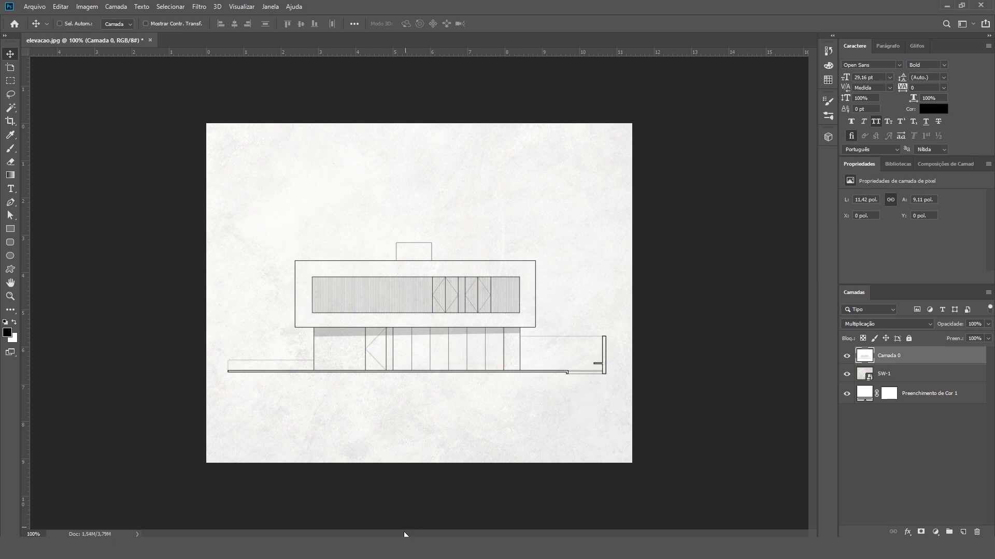
{"action": "key", "text": "alt+Tab"}
{"action": "left_click", "coordinate": [503, 81]}
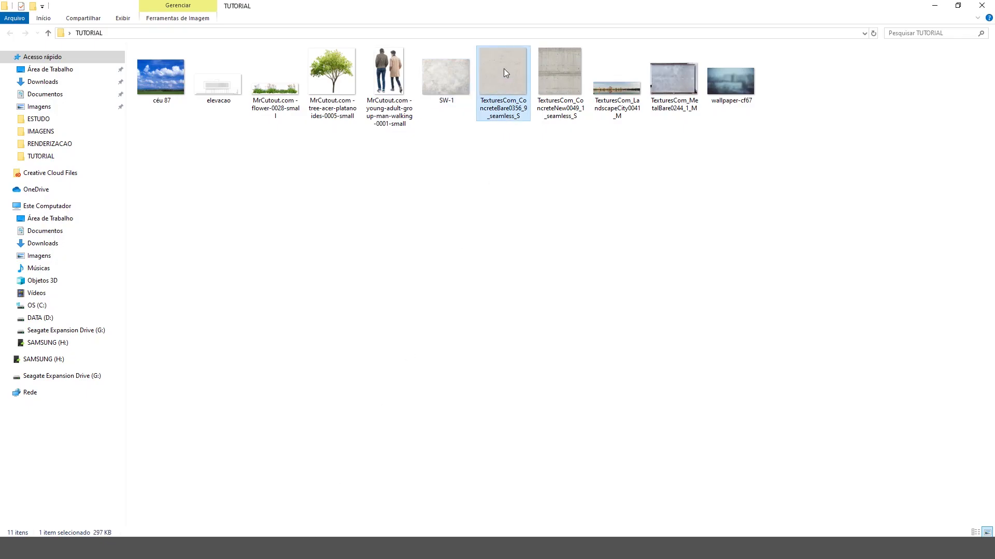
{"action": "left_click_drag", "start_coordinate": [503, 68], "coordinate": [472, 315]}
{"action": "left_click_drag", "start_coordinate": [461, 252], "coordinate": [526, 213]}
{"action": "key", "text": "Return"}
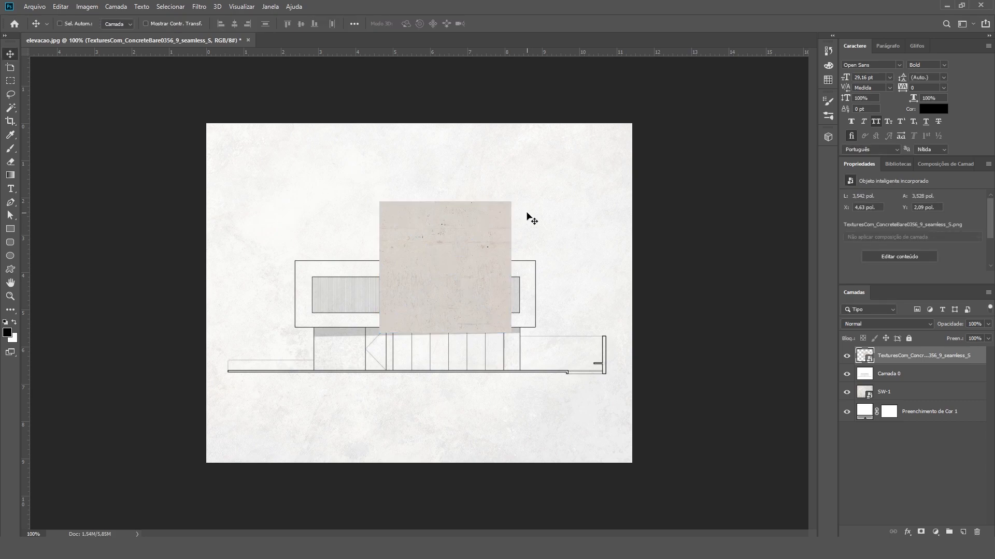
Shift the concrete texture, duplicate it alongside to span the whole upper volume, and merge the two texture layers.
{"action": "left_click_drag", "start_coordinate": [445, 286], "coordinate": [482, 304]}
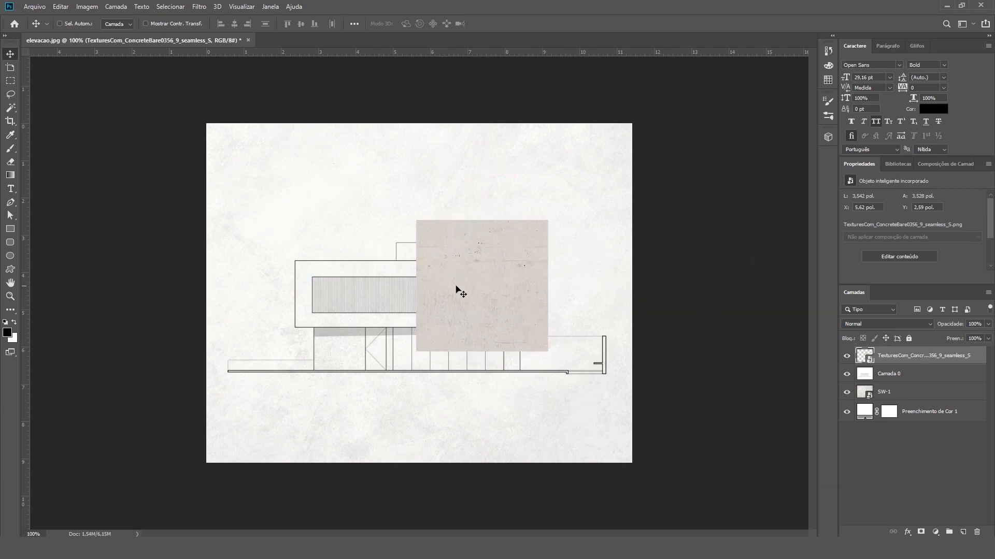
{"action": "left_click_drag", "start_coordinate": [479, 324], "coordinate": [350, 321], "text": "alt"}
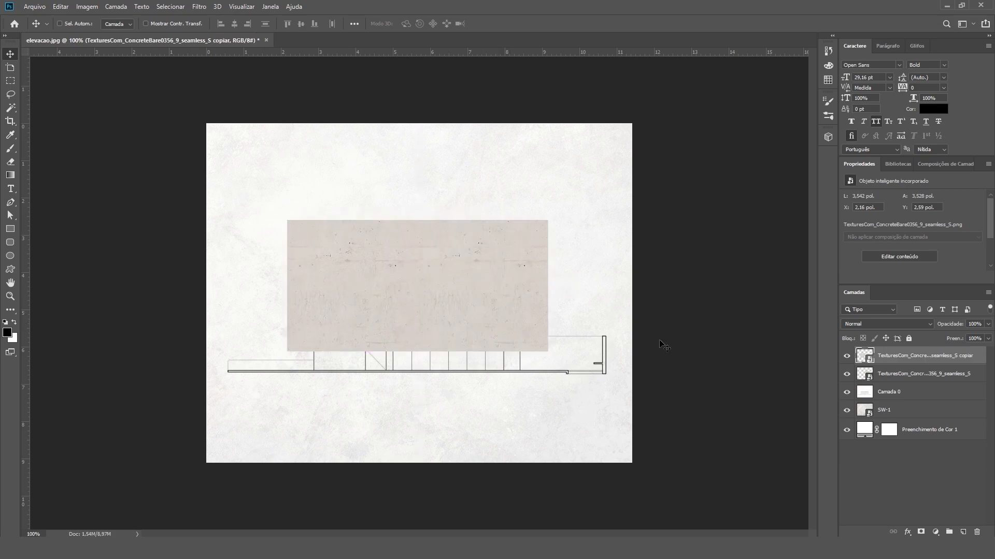
{"action": "left_click", "coordinate": [930, 375], "text": "shift"}
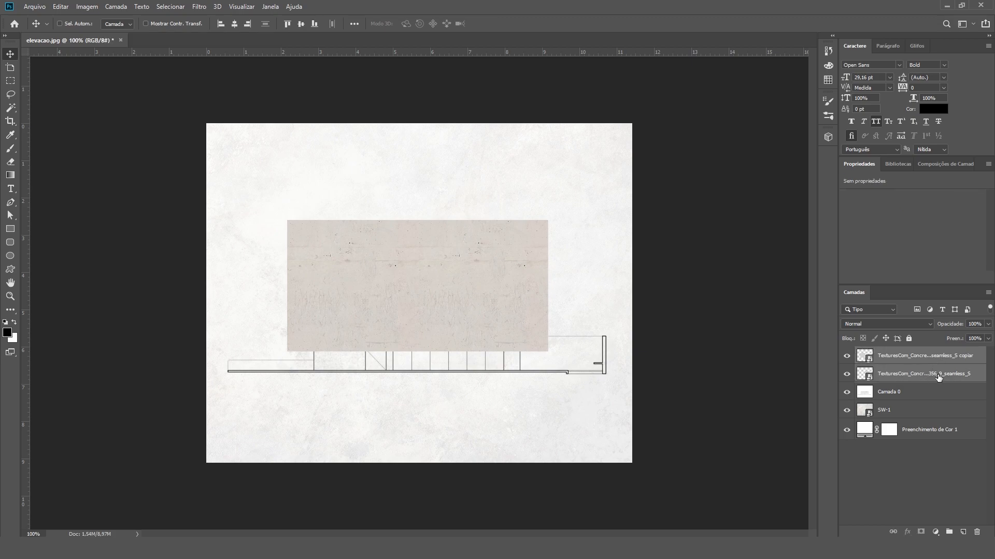
{"action": "key", "text": "ctrl+e"}
{"action": "mouse_move", "coordinate": [473, 290]}
{"action": "left_mouse_down"}
{"action": "mouse_move", "coordinate": [342, 362]}
{"action": "mouse_move", "coordinate": [472, 311]}
{"action": "left_mouse_up"}
{"action": "key", "text": "ctrl+z"}
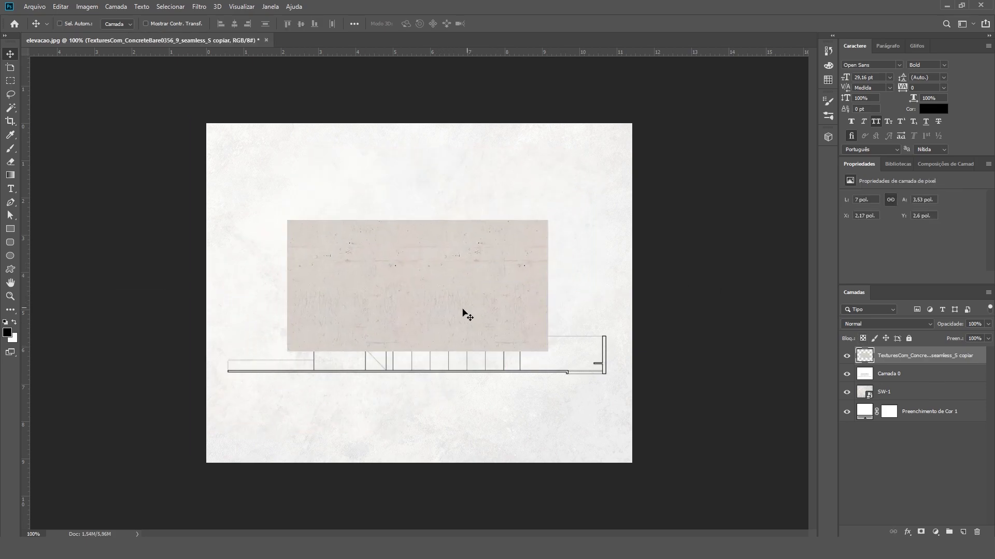
Select the upper volume's frame on Camada 0 with the Magic Wand and mask the concrete texture layer to that selection.
{"action": "left_click", "coordinate": [843, 358]}
{"action": "left_click", "coordinate": [866, 377]}
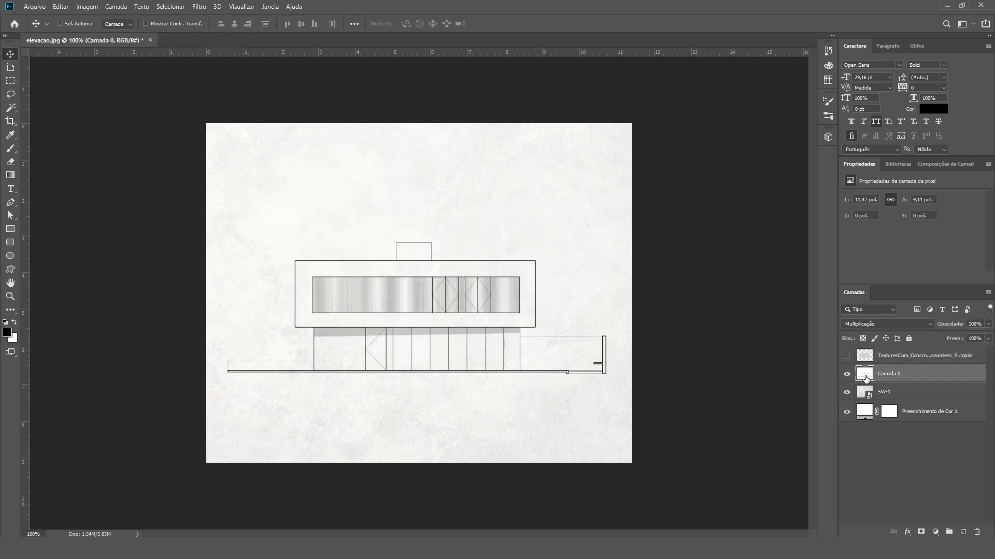
{"action": "left_click", "coordinate": [8, 109]}
{"action": "left_click", "coordinate": [371, 272]}
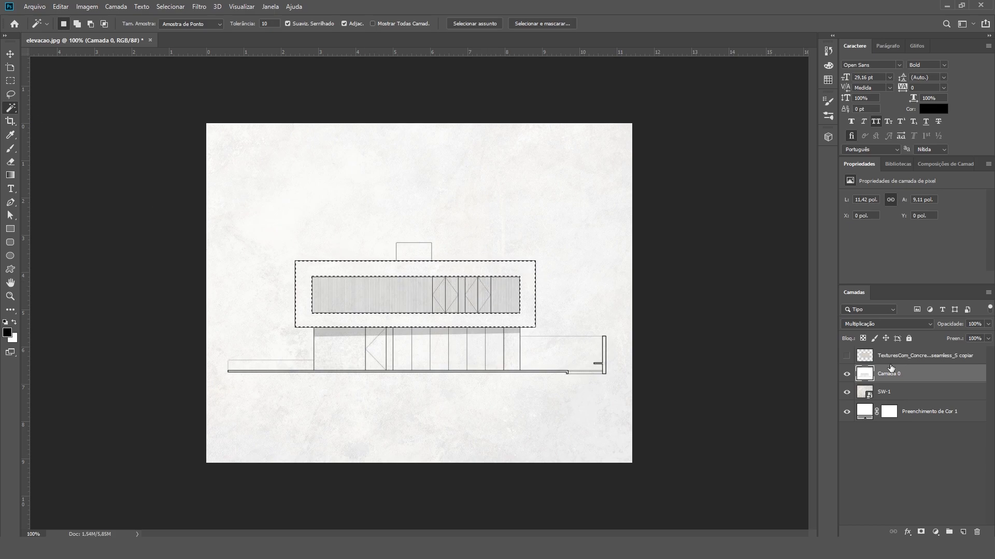
{"action": "left_click", "coordinate": [925, 356]}
{"action": "left_click", "coordinate": [847, 356]}
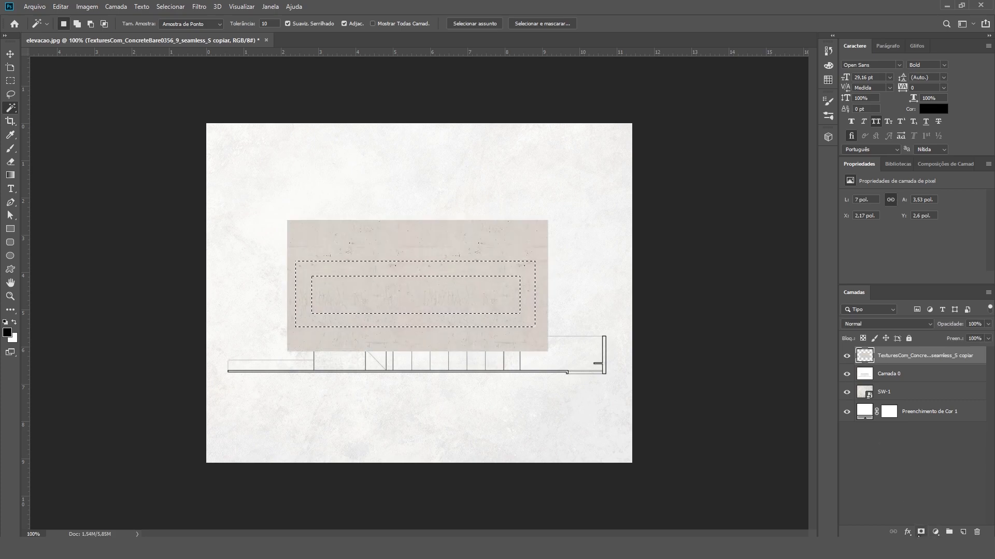
{"action": "left_click", "coordinate": [921, 532]}
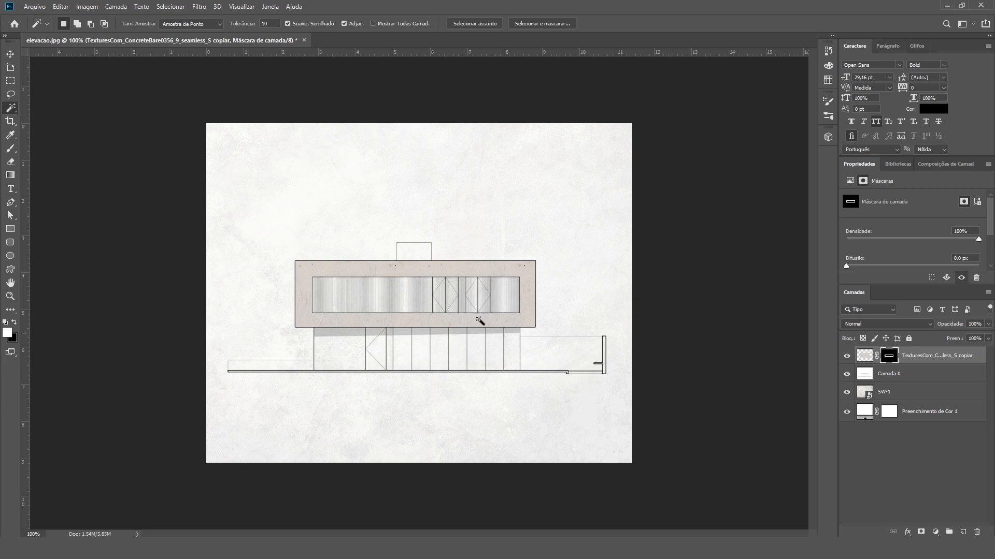
Duplicate the masked concrete texture layer, delete the copy's layer mask, and move its texture up over the rooftop box.
{"action": "key", "text": "v"}
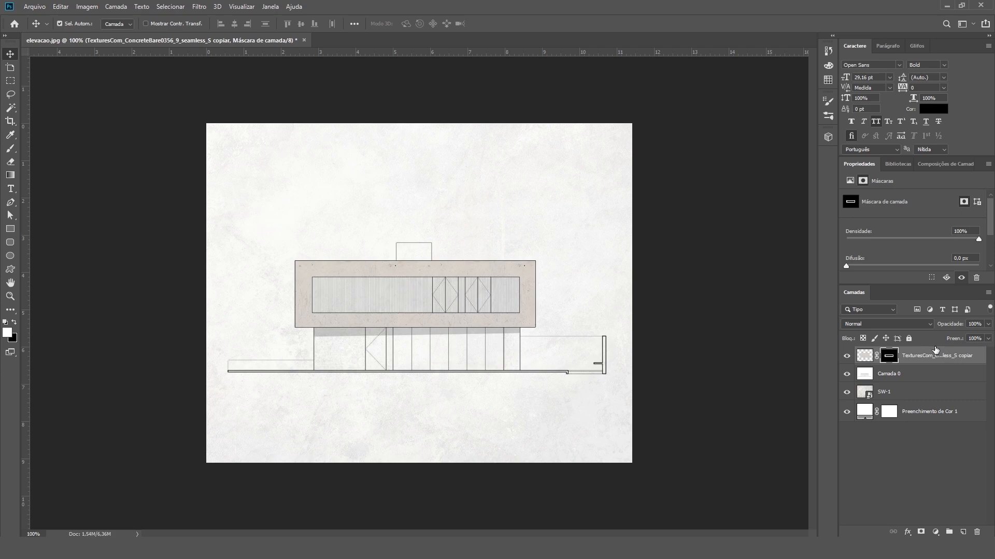
{"action": "key", "text": "ctrl+j"}
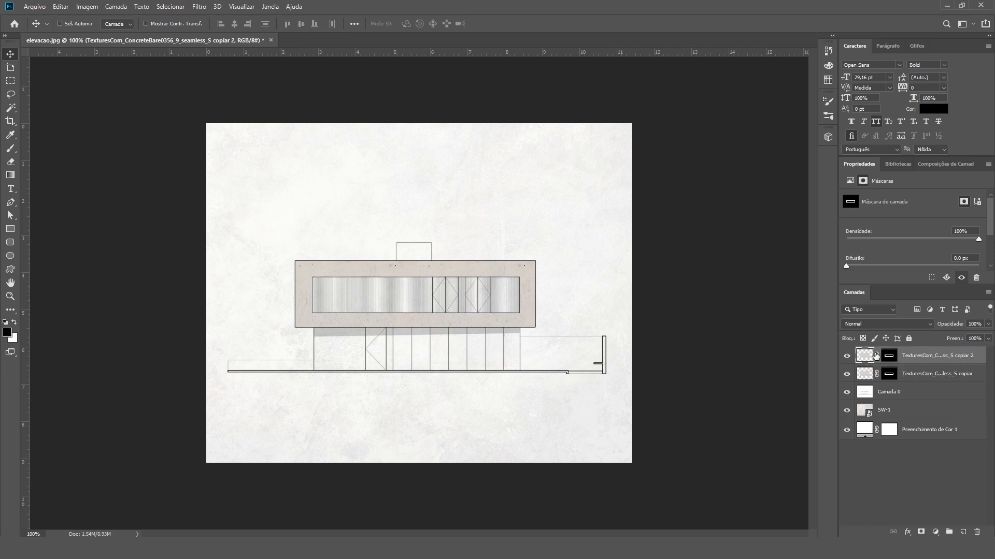
{"action": "left_click", "coordinate": [890, 356]}
{"action": "right_click", "coordinate": [891, 358]}
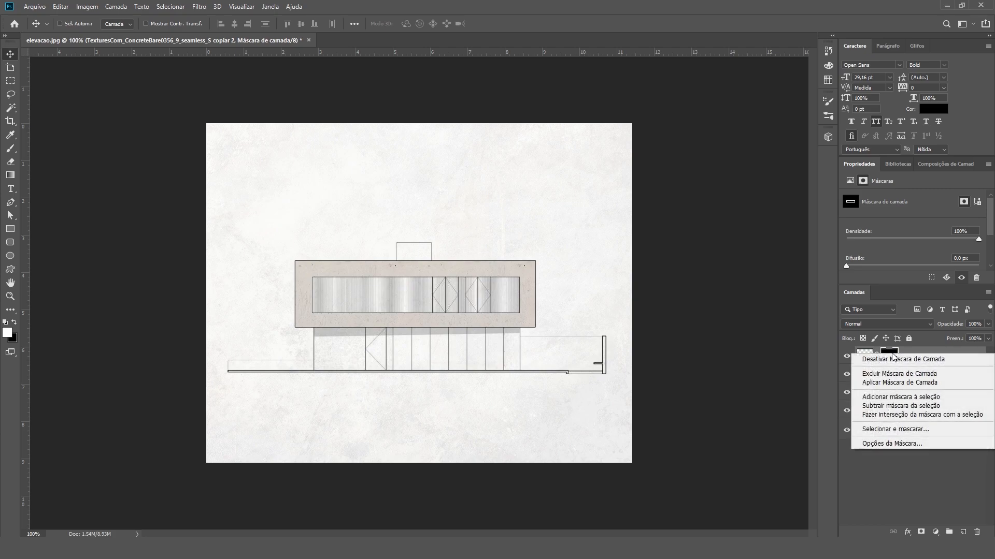
{"action": "left_click", "coordinate": [887, 374]}
{"action": "left_click_drag", "start_coordinate": [447, 307], "coordinate": [446, 284]}
Select the rooftop box on Camada 0 with the Magic Wand and mask the unmasked concrete copy to that selection.
{"action": "left_click", "coordinate": [846, 356]}
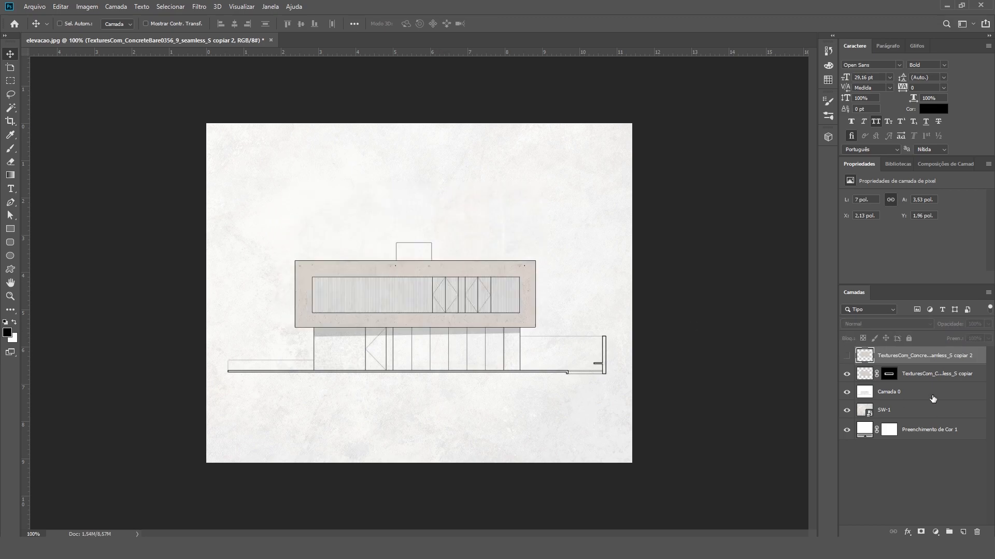
{"action": "left_click", "coordinate": [912, 392]}
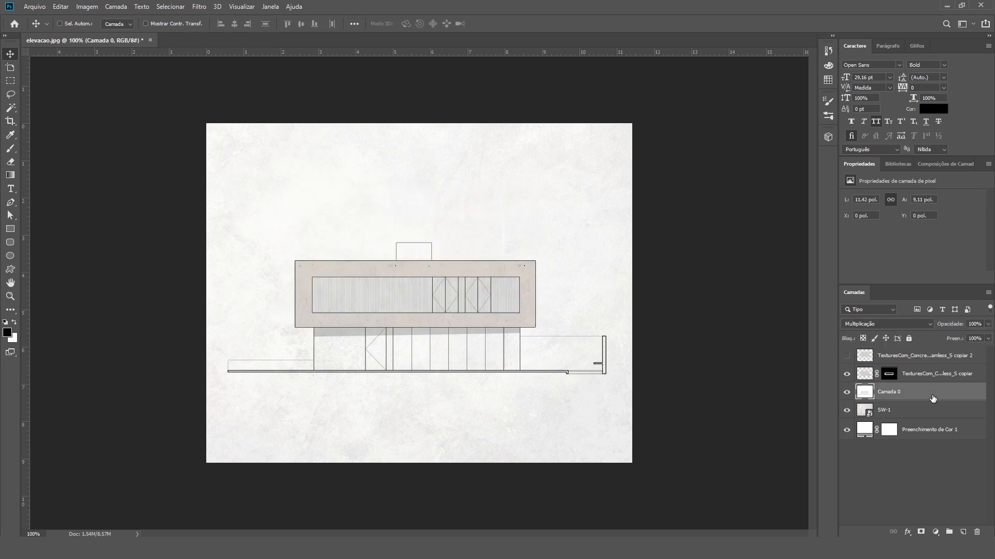
{"action": "left_click", "coordinate": [10, 108]}
{"action": "left_click", "coordinate": [413, 251]}
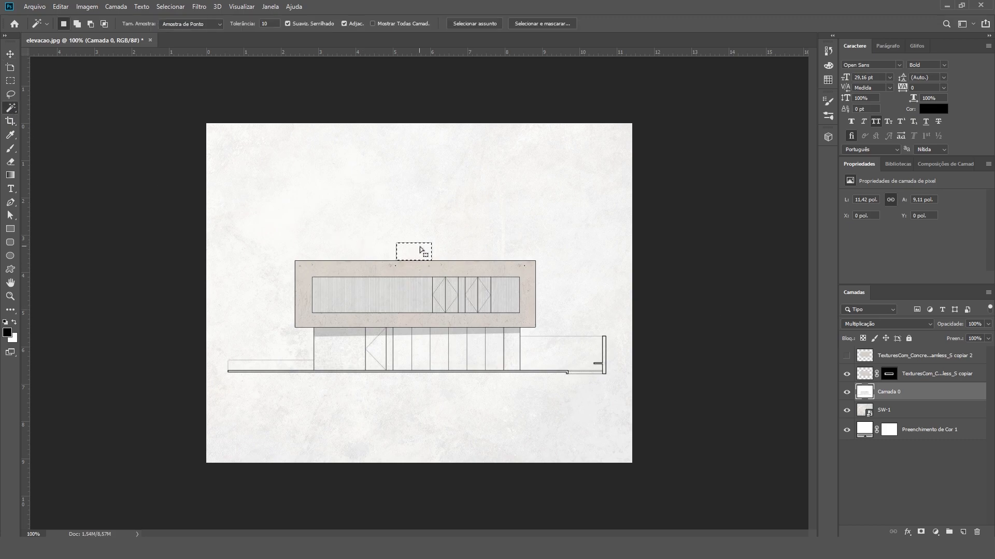
{"action": "left_click", "coordinate": [846, 356]}
{"action": "left_click", "coordinate": [925, 358]}
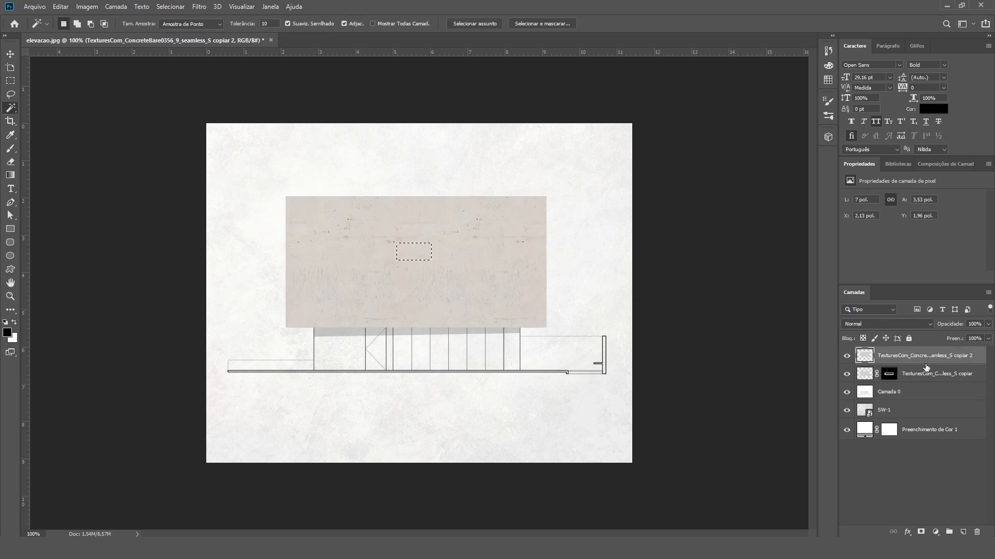
{"action": "left_click", "coordinate": [921, 533]}
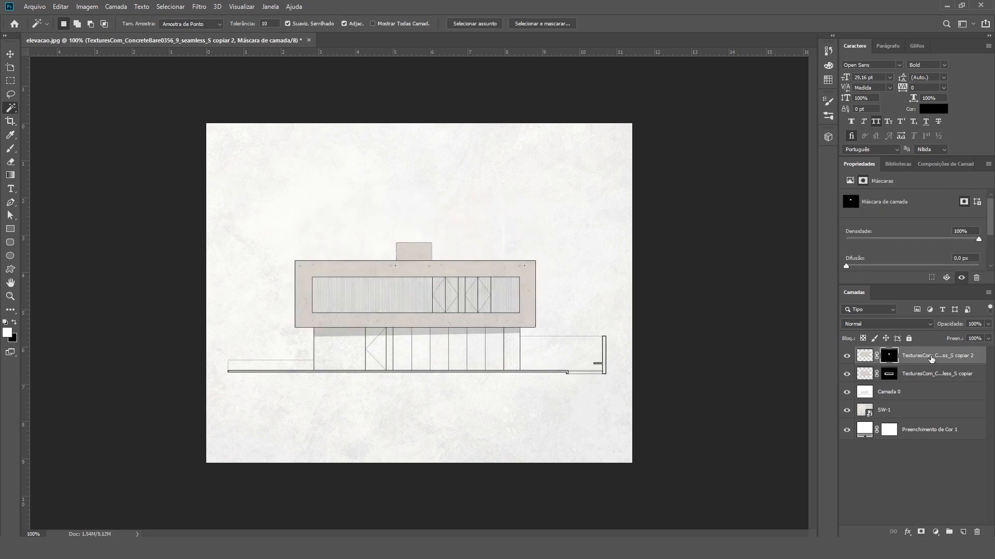
Duplicate the rooftop box's concrete texture layer and delete the layer mask from the new copy.
{"action": "key", "text": "v"}
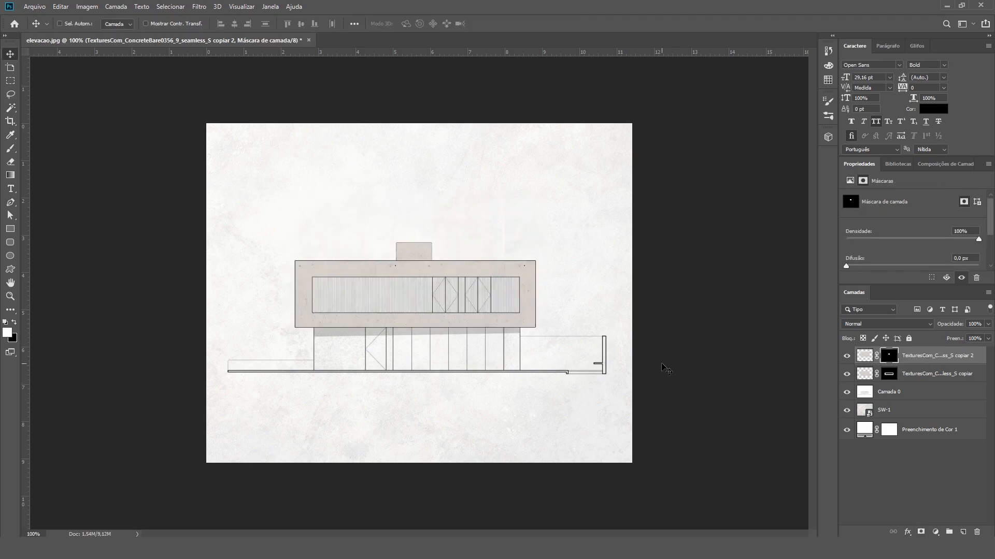
{"action": "key", "text": "ctrl+j"}
{"action": "key", "text": "x"}
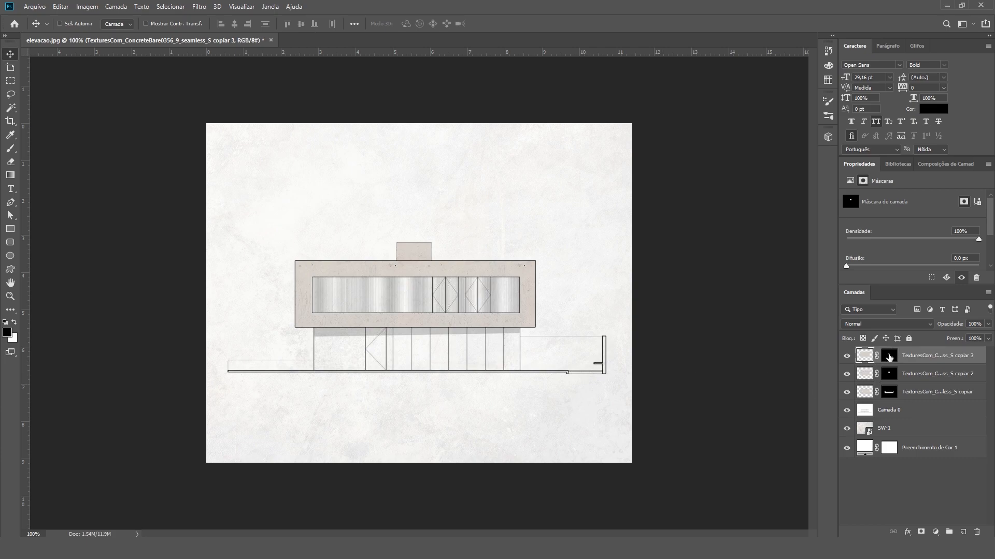
{"action": "left_click", "coordinate": [888, 356]}
{"action": "right_click", "coordinate": [889, 356]}
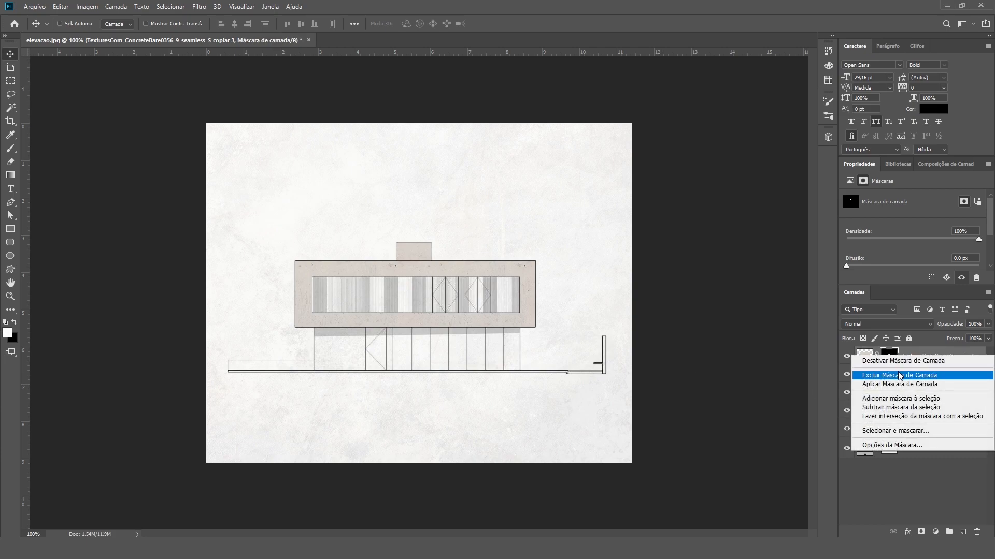
{"action": "left_click", "coordinate": [899, 375]}
Select the ground-floor wall and both columns on Camada 0 with the Magic Wand and mask the newest concrete copy to them.
{"action": "left_click", "coordinate": [846, 358]}
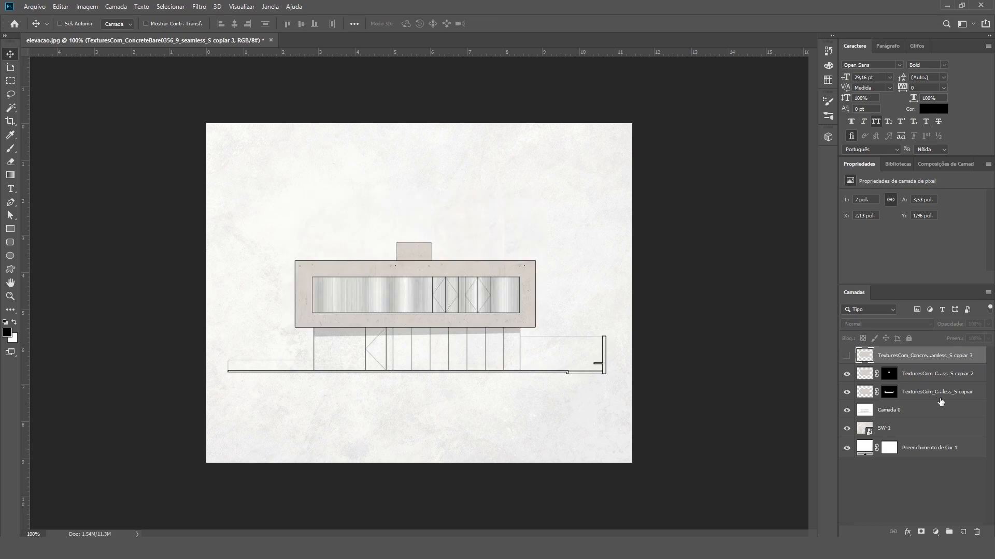
{"action": "left_click", "coordinate": [930, 412]}
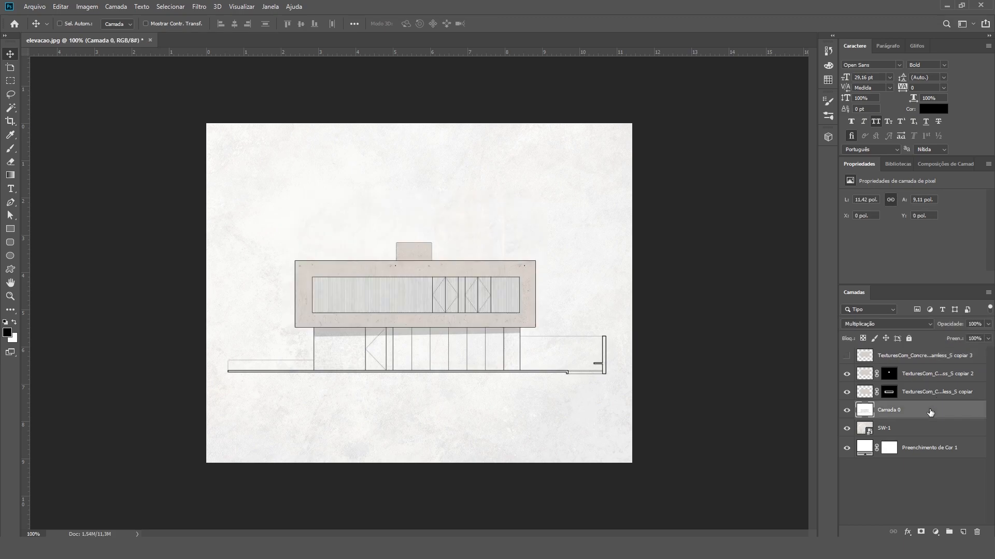
{"action": "left_click", "coordinate": [10, 108]}
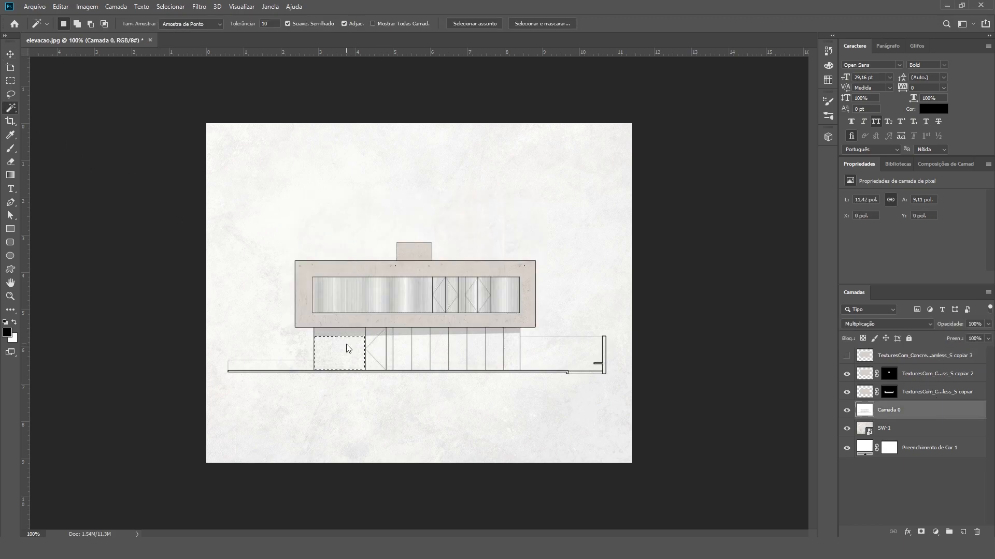
{"action": "left_click", "coordinate": [77, 24]}
{"action": "left_click", "coordinate": [389, 355]}
{"action": "left_click", "coordinate": [519, 337]}
{"action": "left_click", "coordinate": [847, 356]}
{"action": "left_click", "coordinate": [894, 358]}
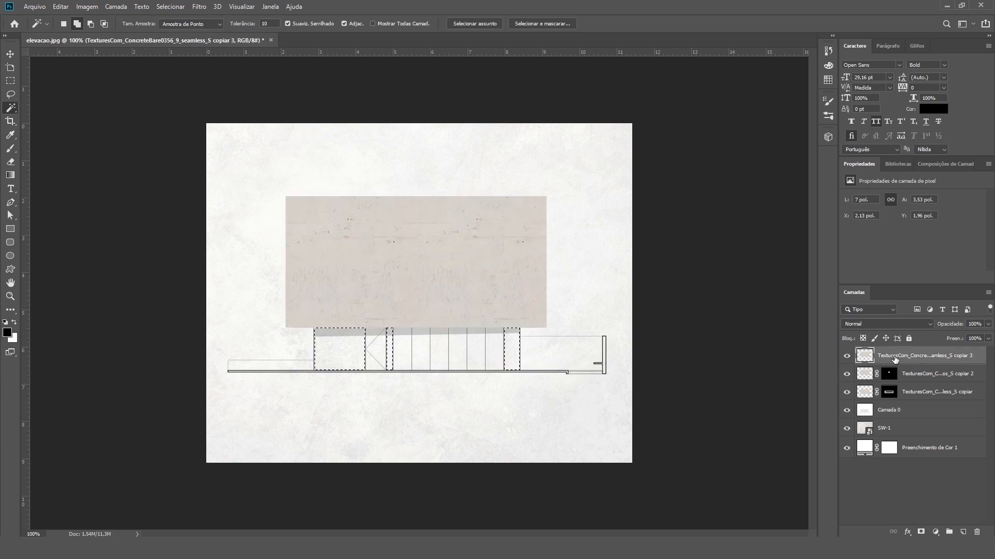
{"action": "left_click", "coordinate": [922, 532]}
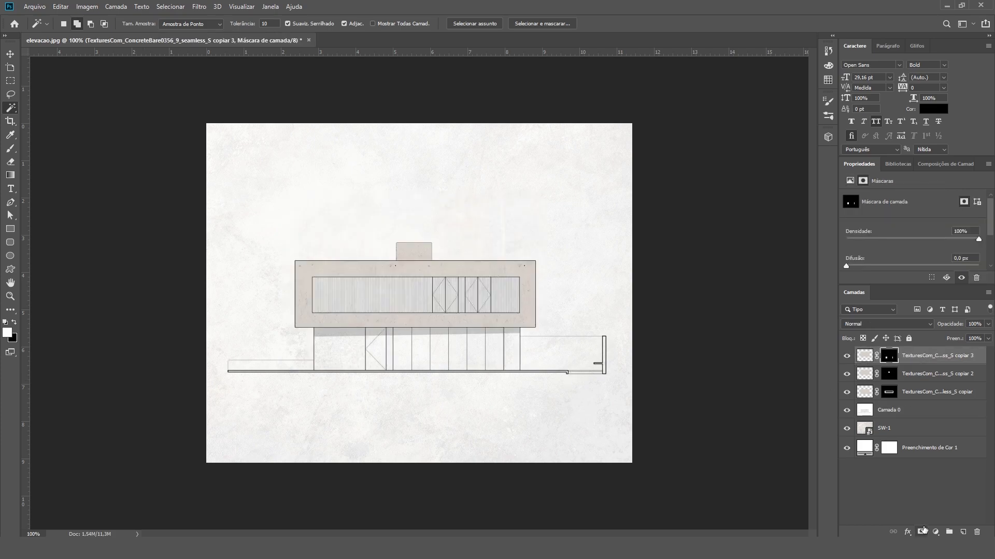
Unlink the ground-floor concrete texture from its mask and move the texture down to cover the wall and columns.
{"action": "key", "text": "v"}
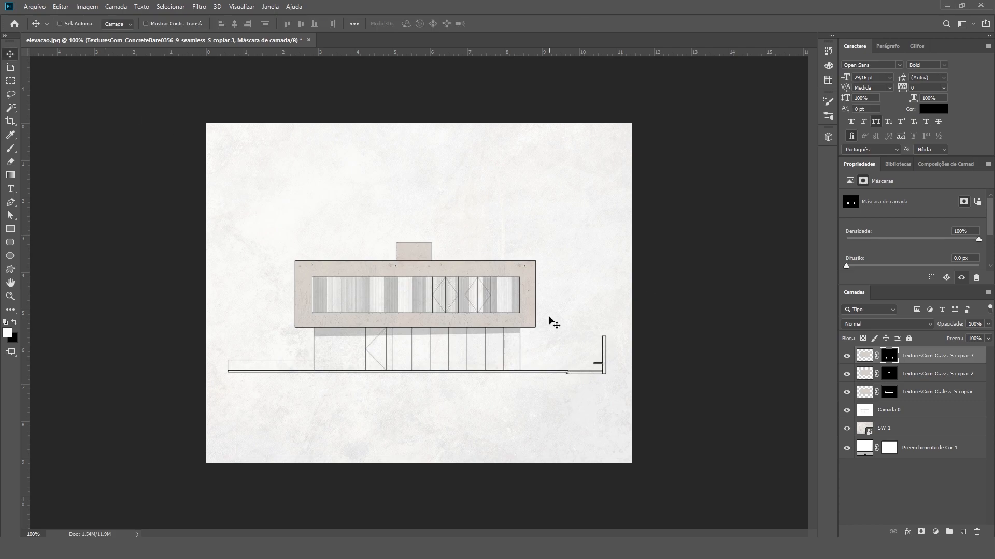
{"action": "left_click", "coordinate": [874, 357]}
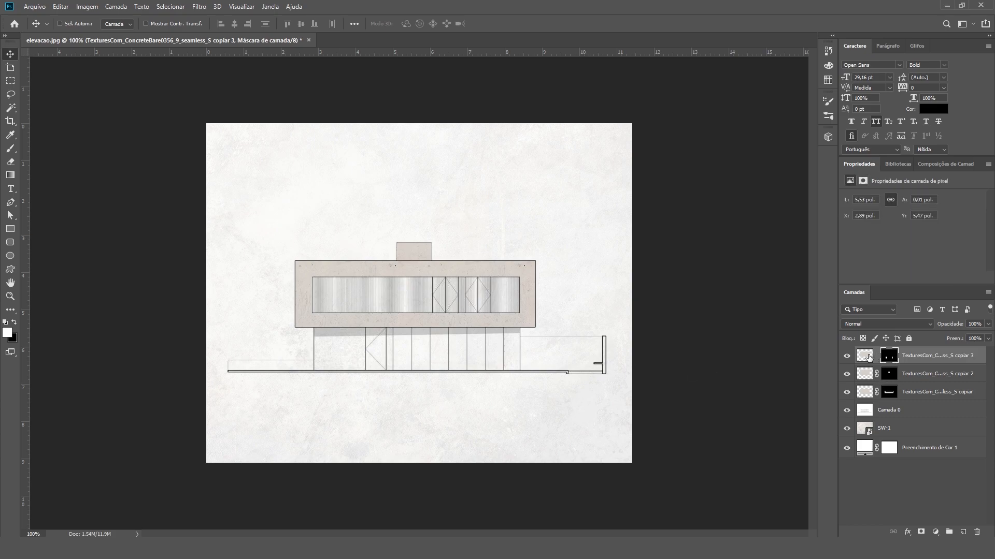
{"action": "left_click", "coordinate": [869, 357]}
{"action": "left_click_drag", "start_coordinate": [526, 313], "coordinate": [526, 366]}
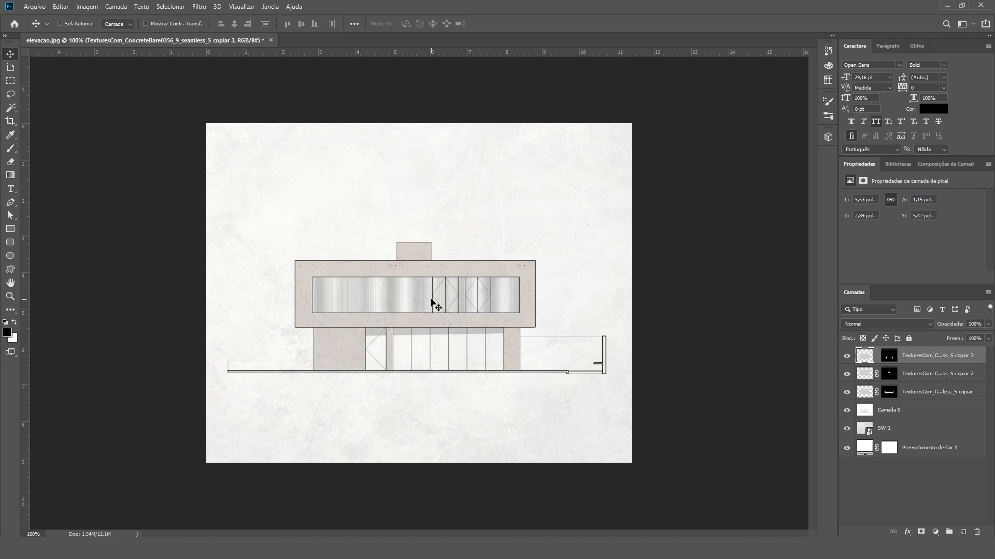
{"action": "left_click", "coordinate": [865, 352]}
Place the wallpaper-cf67 image from the TUTORIAL folder over the ground-floor glazing, scaled to about 15.3%.
{"action": "mouse_move", "coordinate": [292, 548]}
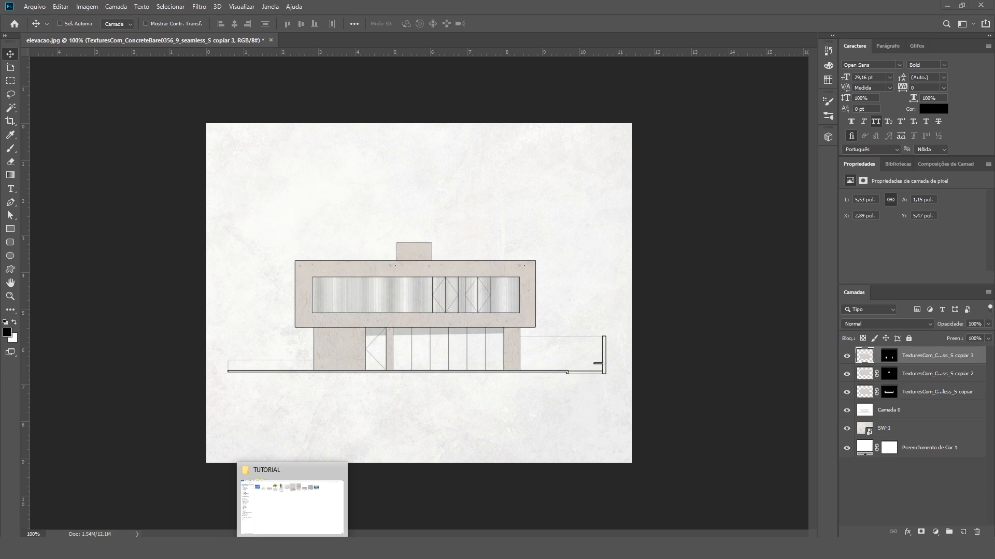
{"action": "left_click", "coordinate": [293, 518]}
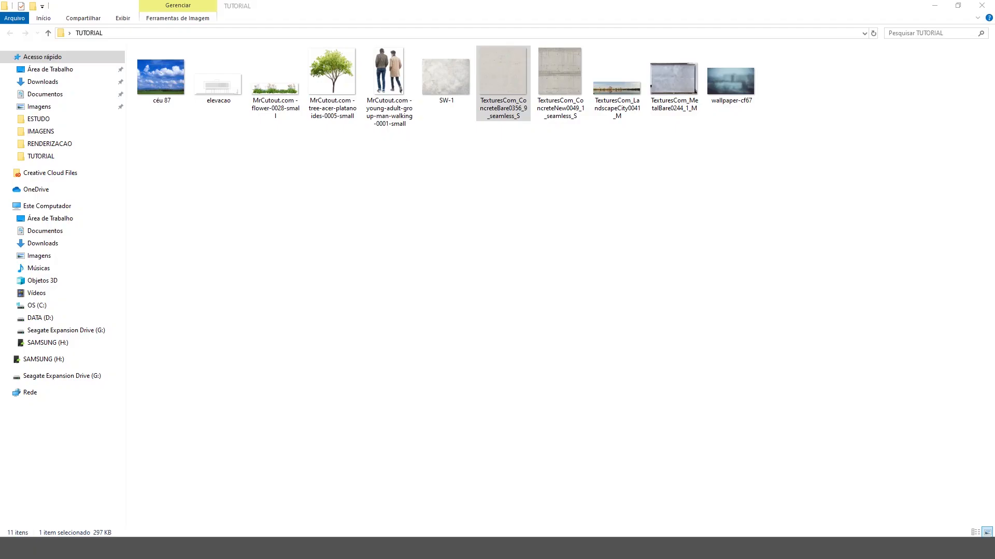
{"action": "left_click_drag", "start_coordinate": [728, 79], "coordinate": [450, 362]}
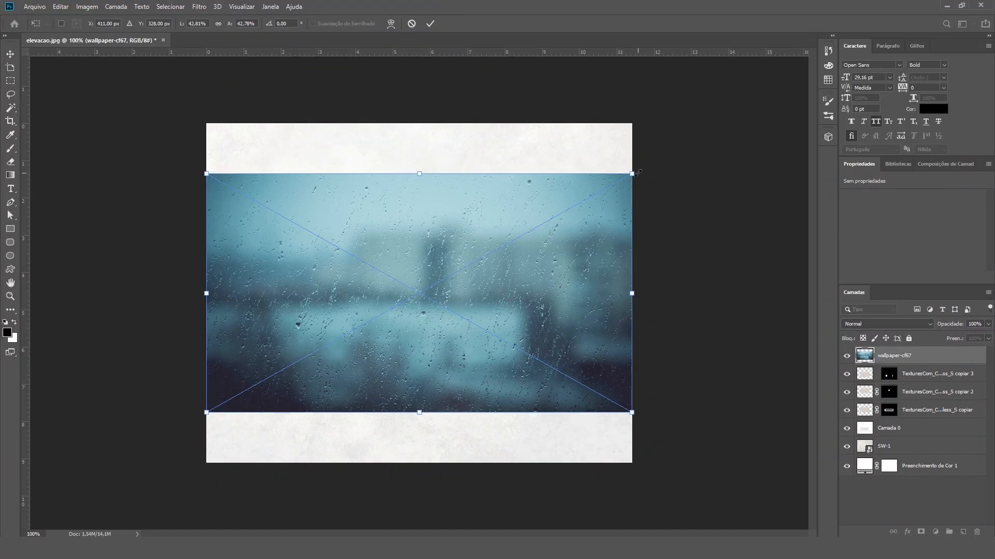
{"action": "left_click_drag", "start_coordinate": [638, 175], "coordinate": [362, 326]}
{"action": "left_click_drag", "start_coordinate": [232, 354], "coordinate": [383, 353]}
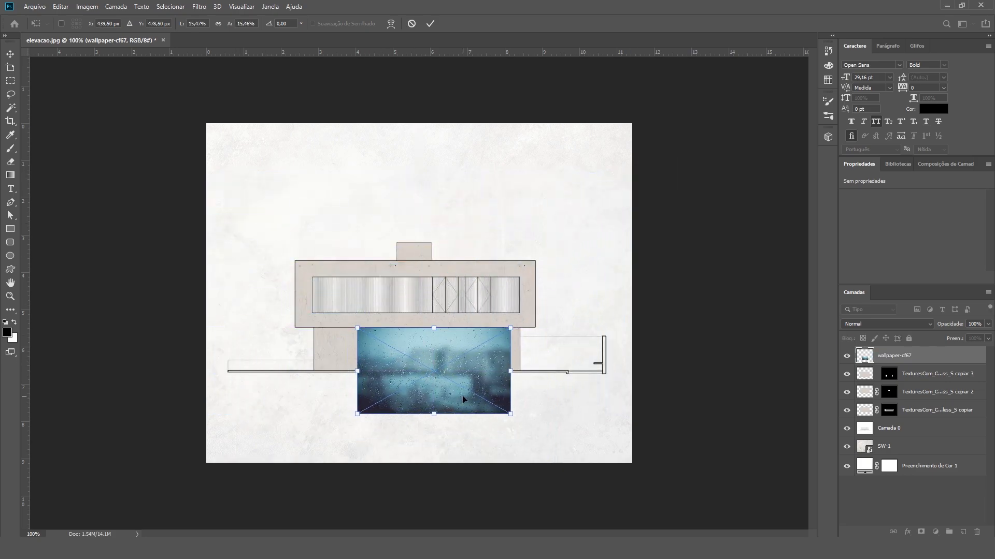
{"action": "mouse_move", "coordinate": [455, 401]}
{"action": "left_mouse_down"}
{"action": "mouse_move", "coordinate": [459, 382]}
{"action": "mouse_move", "coordinate": [477, 404]}
{"action": "mouse_move", "coordinate": [453, 405]}
{"action": "left_mouse_up"}
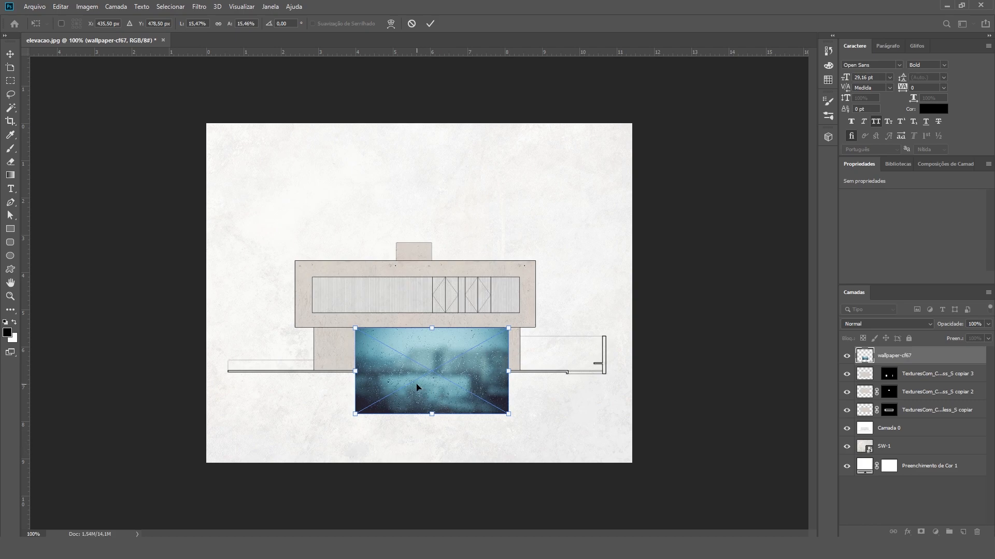
{"action": "left_click_drag", "start_coordinate": [509, 415], "coordinate": [511, 406]}
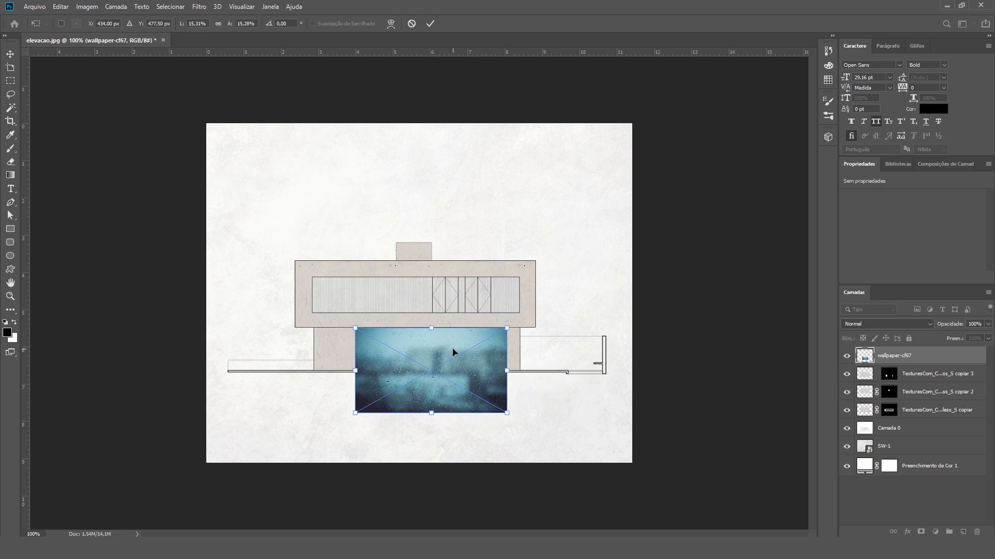
{"action": "key", "text": "Return"}
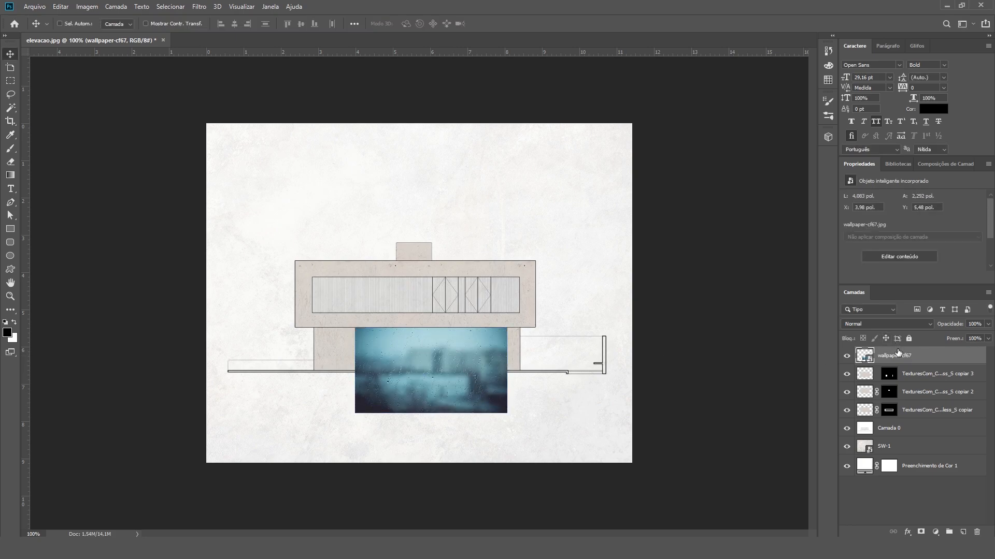
Hide wallpaper-cf67 and select the large ground-floor glazing and the door panel on Camada 0 with the Rectangular Marquee.
{"action": "left_click", "coordinate": [846, 355]}
{"action": "left_click", "coordinate": [911, 428]}
{"action": "left_click", "coordinate": [10, 81]}
{"action": "key", "text": "ctrl+plus"}
{"action": "key", "text": "ctrl+plus"}
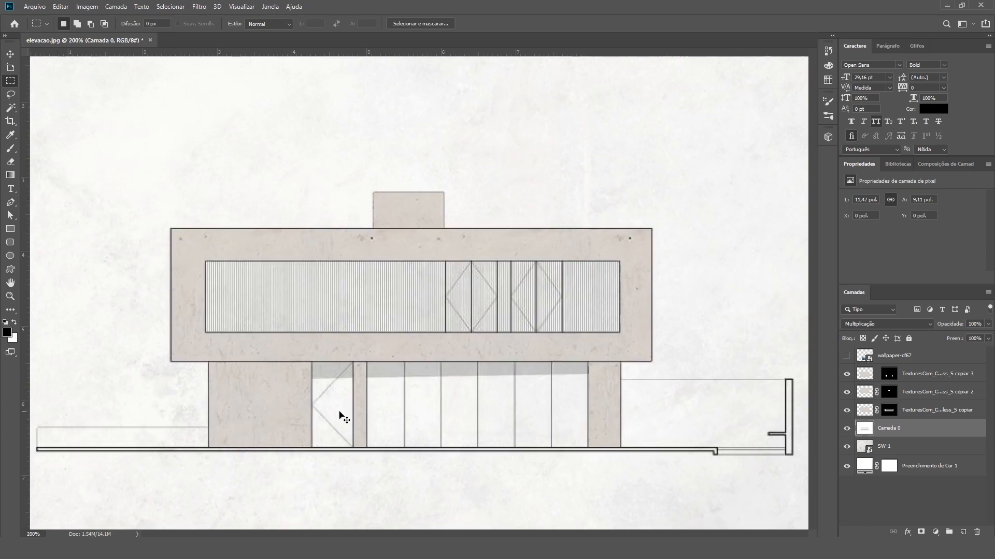
{"action": "scroll", "coordinate": [362, 368], "scroll_direction": "down", "scroll_amount": 3}
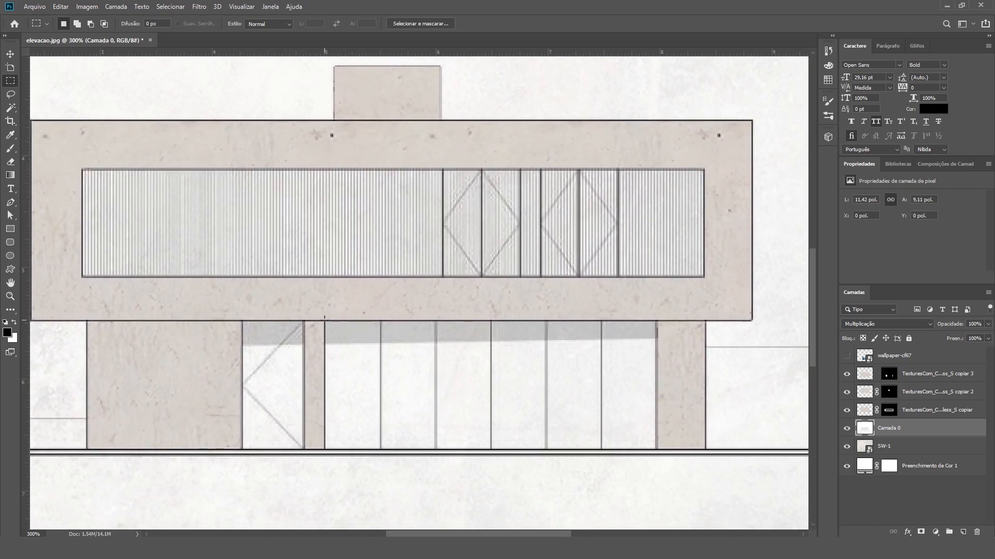
{"action": "left_click_drag", "start_coordinate": [325, 319], "coordinate": [657, 449]}
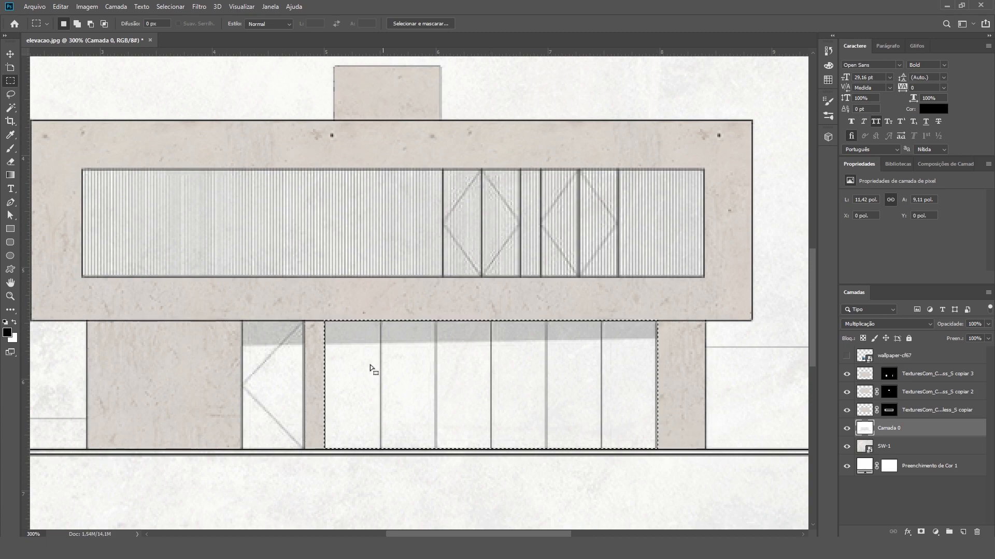
{"action": "left_click", "coordinate": [77, 23]}
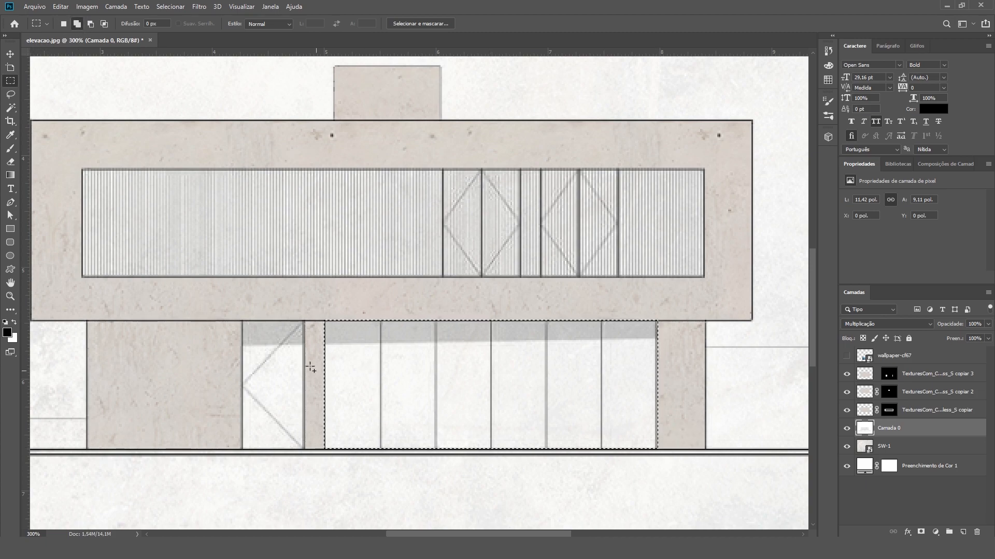
{"action": "left_click_drag", "start_coordinate": [242, 321], "coordinate": [304, 450]}
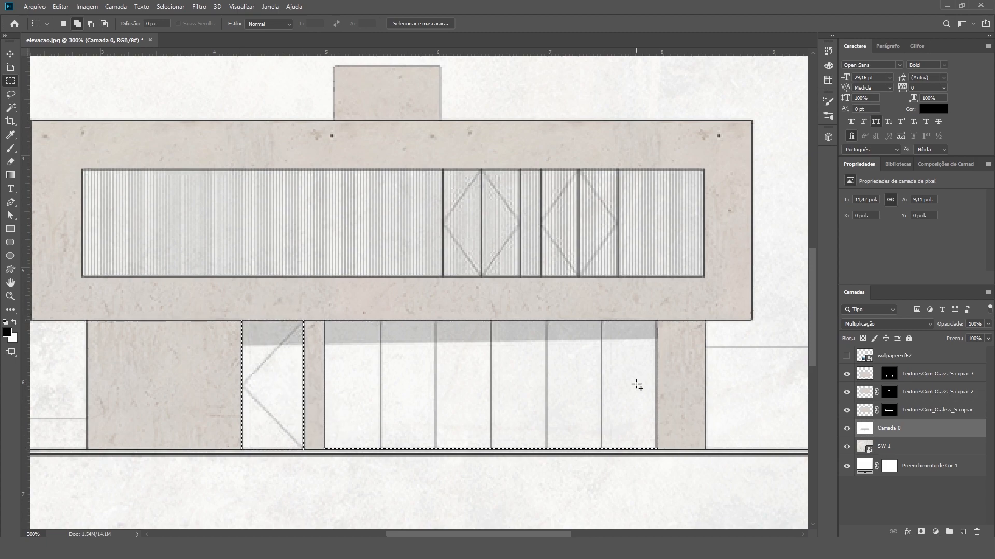
Show the wallpaper-cf67 layer again and mask it to the selected ground-floor glazing and door.
{"action": "left_click", "coordinate": [898, 356]}
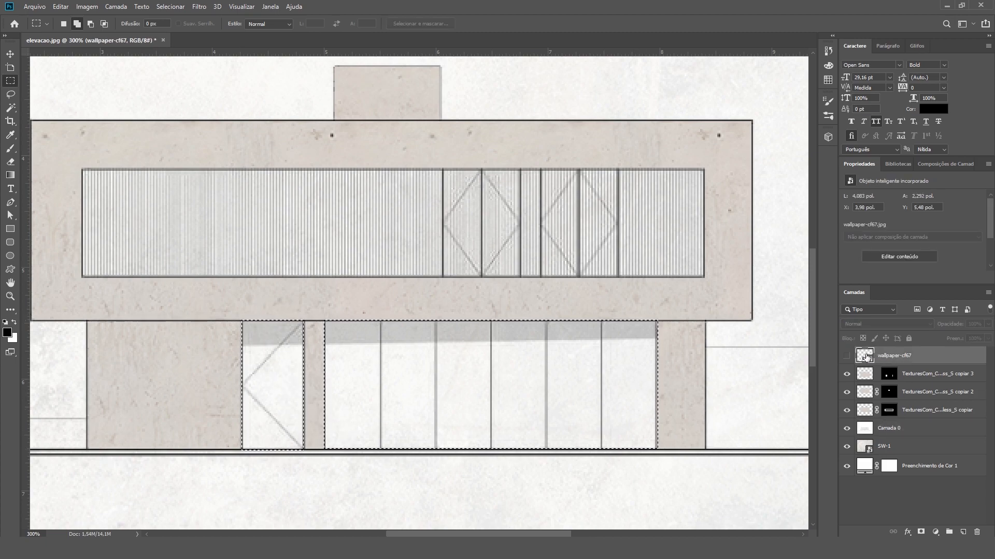
{"action": "left_click", "coordinate": [846, 356]}
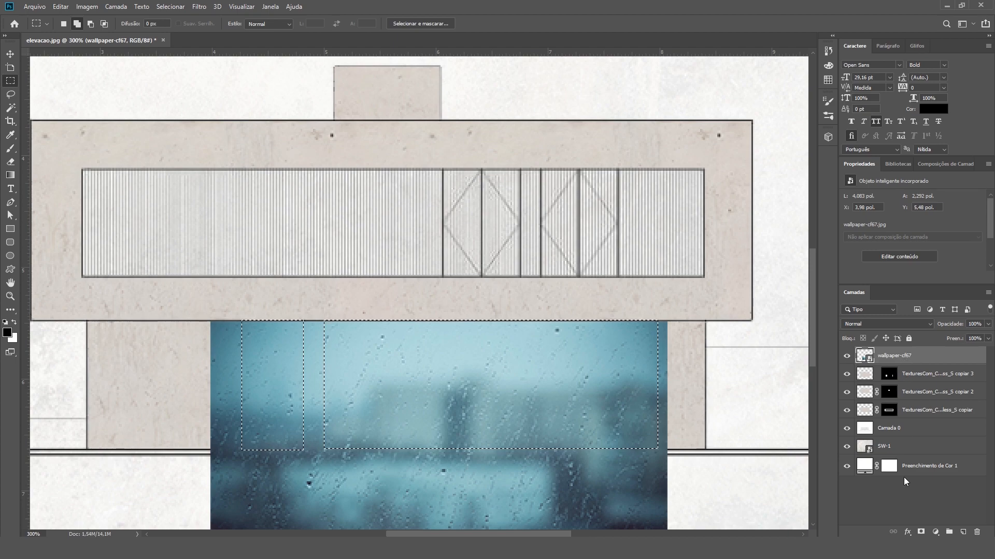
{"action": "left_click", "coordinate": [921, 532]}
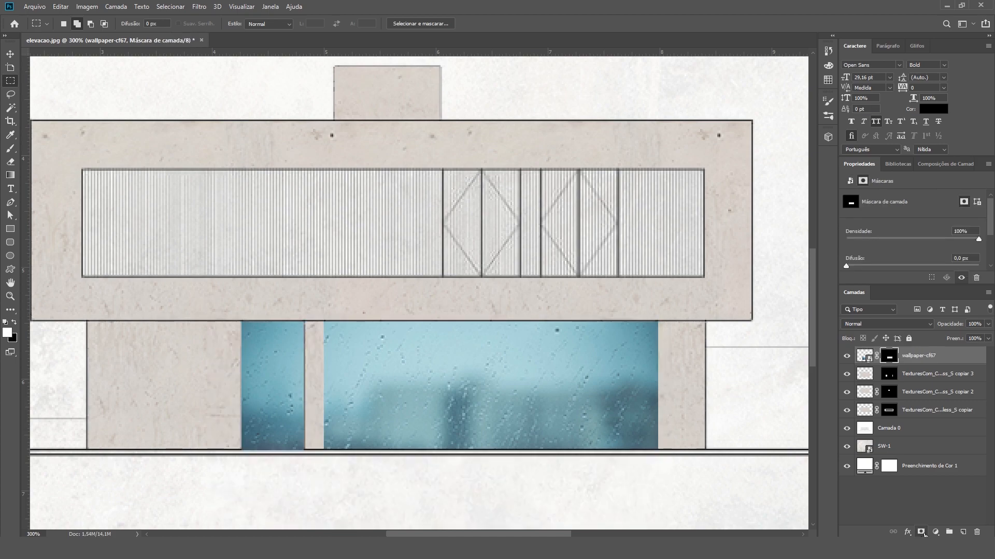
{"action": "left_click", "coordinate": [4, 52]}
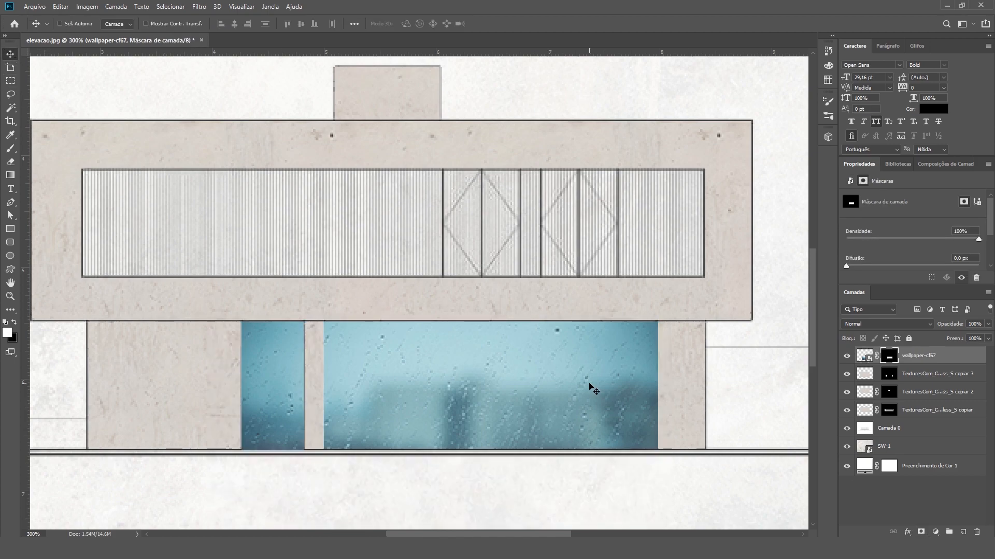
Set the blend mode of the wallpaper-cf67 layer to Multiplicação so the glazing lines show through.
{"action": "left_click", "coordinate": [871, 324]}
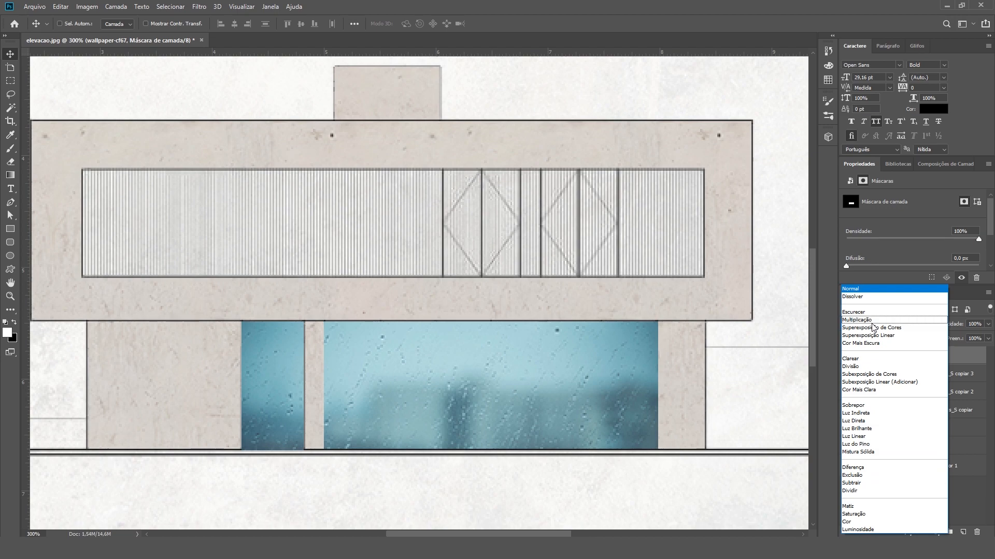
{"action": "left_click", "coordinate": [845, 321]}
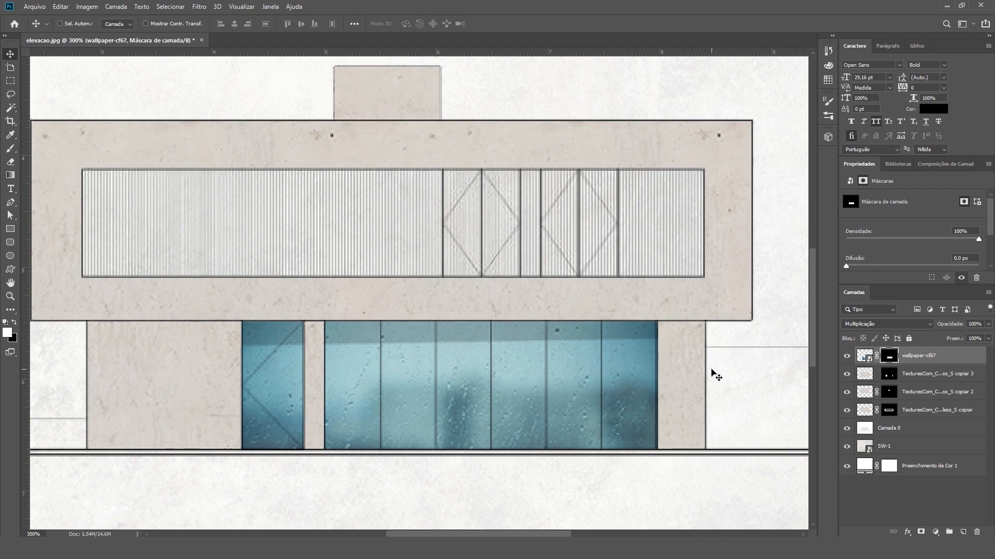
{"action": "scroll", "coordinate": [716, 376], "scroll_direction": "down", "scroll_amount": 3}
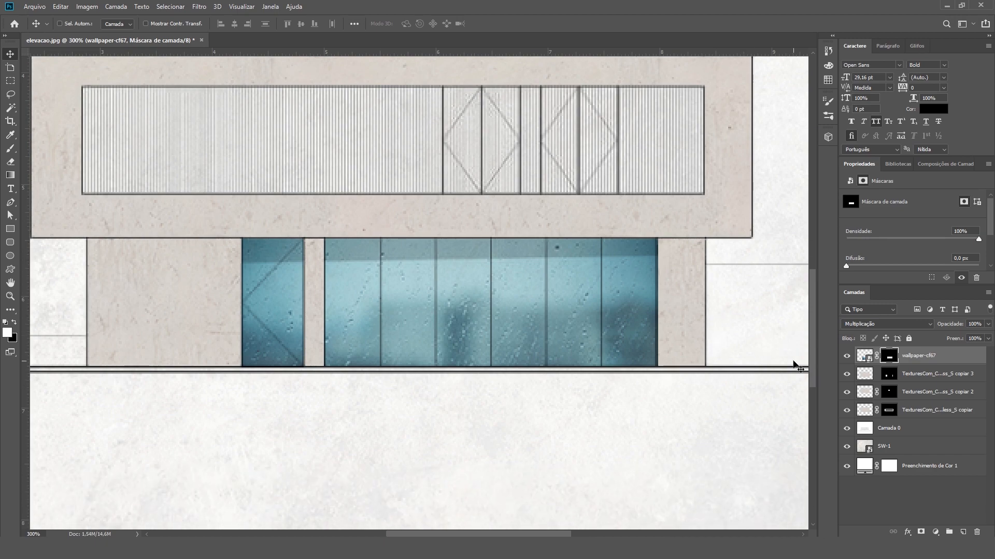
Place the TexturesCom_ConcreteNew0049_1_seamless_S image above the wallpaper-cf67 layer, scaled to about 72.3%.
{"action": "left_click", "coordinate": [918, 434]}
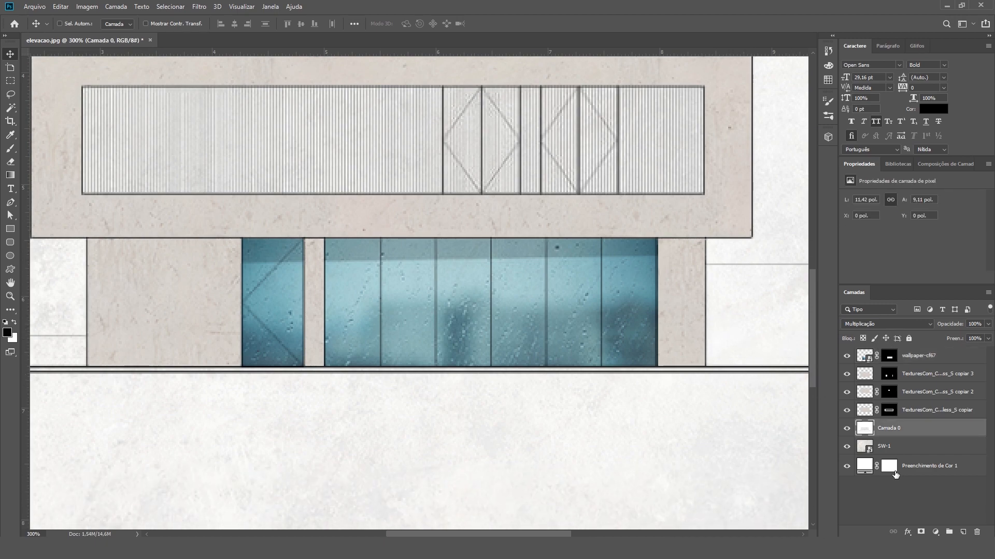
{"action": "left_click", "coordinate": [898, 357]}
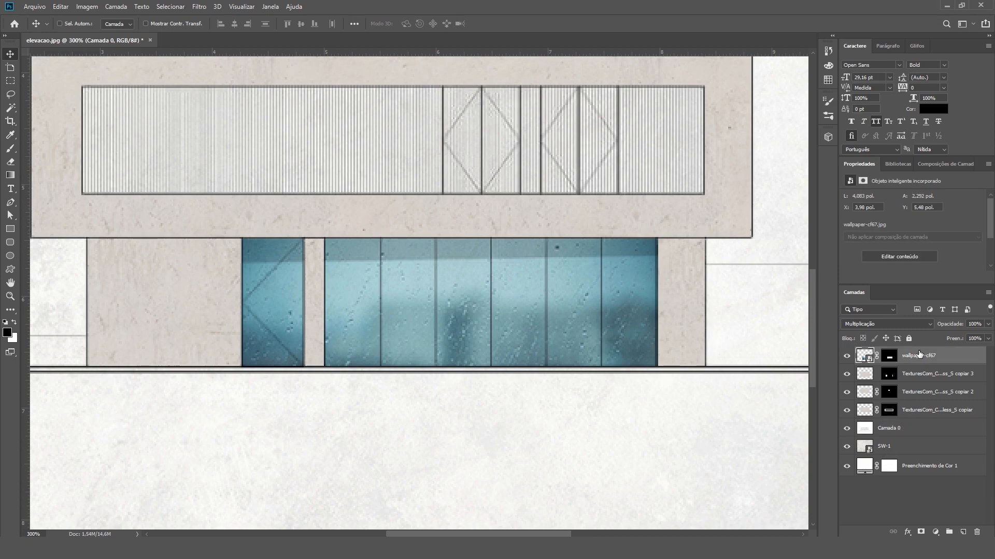
{"action": "scroll", "coordinate": [783, 378], "scroll_direction": "up", "scroll_amount": 1}
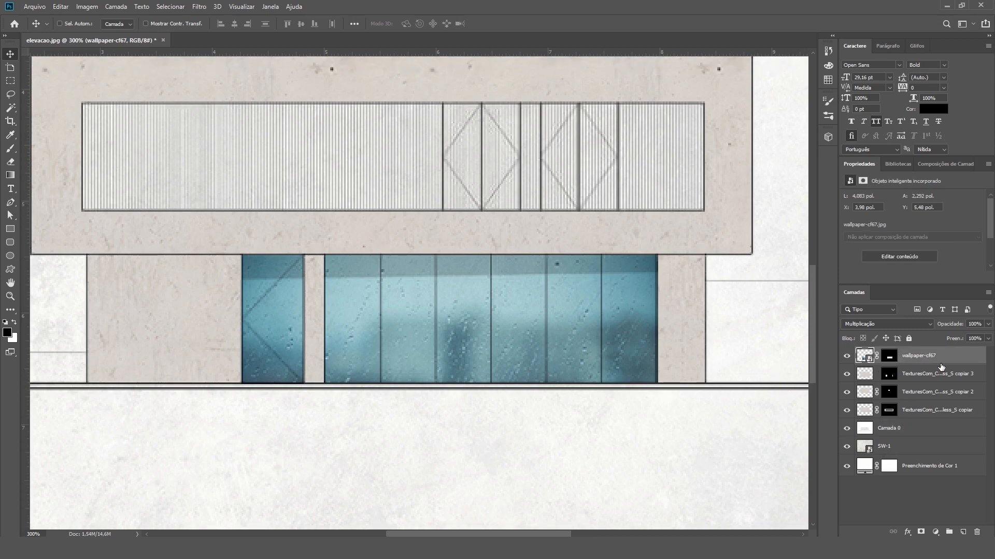
{"action": "key", "text": "ctrl+1"}
{"action": "key", "text": "w"}
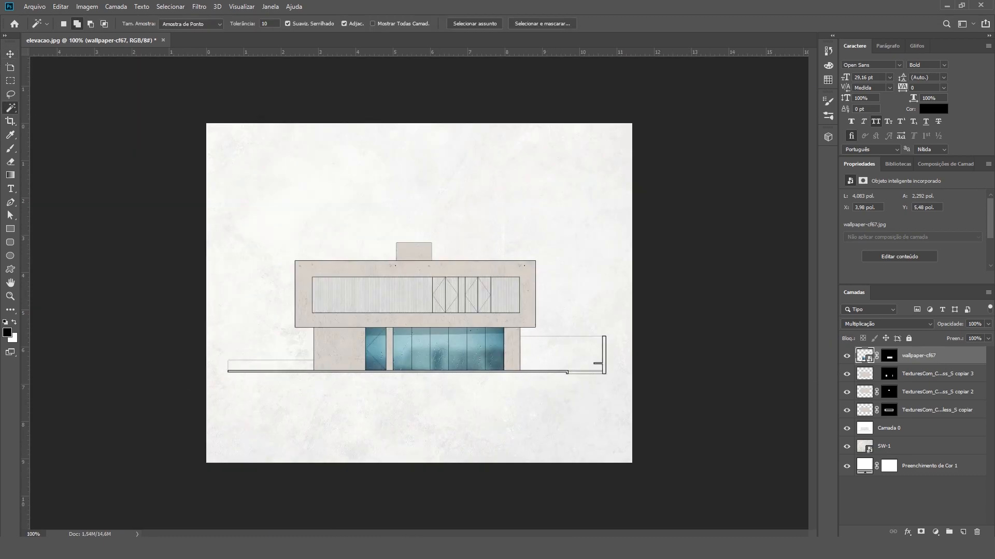
{"action": "key", "text": "alt+Tab"}
{"action": "left_click_drag", "start_coordinate": [544, 86], "coordinate": [550, 354]}
{"action": "left_click_drag", "start_coordinate": [488, 222], "coordinate": [452, 258]}
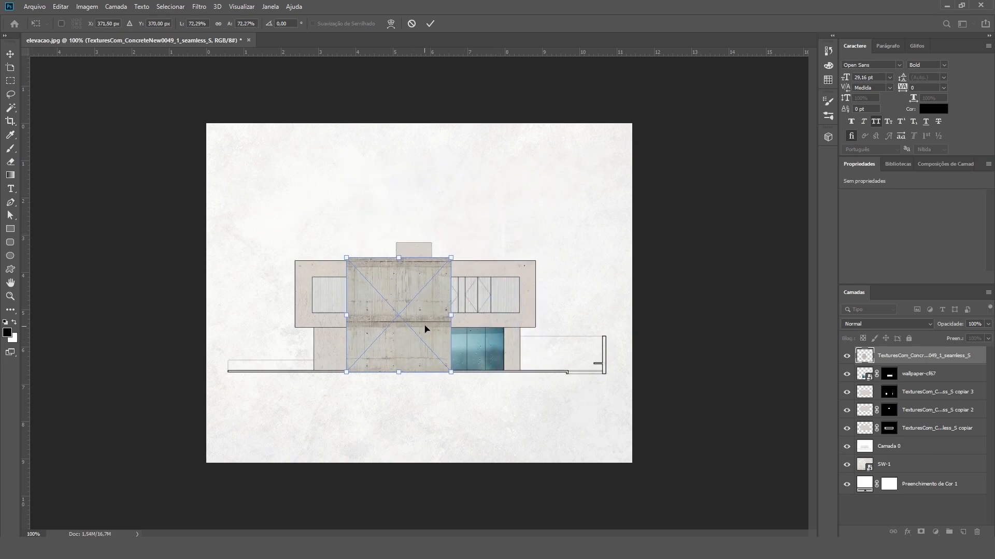
Move the placed concrete texture over the garden wall to the right of the house and commit the placement.
{"action": "left_click_drag", "start_coordinate": [427, 328], "coordinate": [520, 287]}
{"action": "key", "text": "ctrl+plus"}
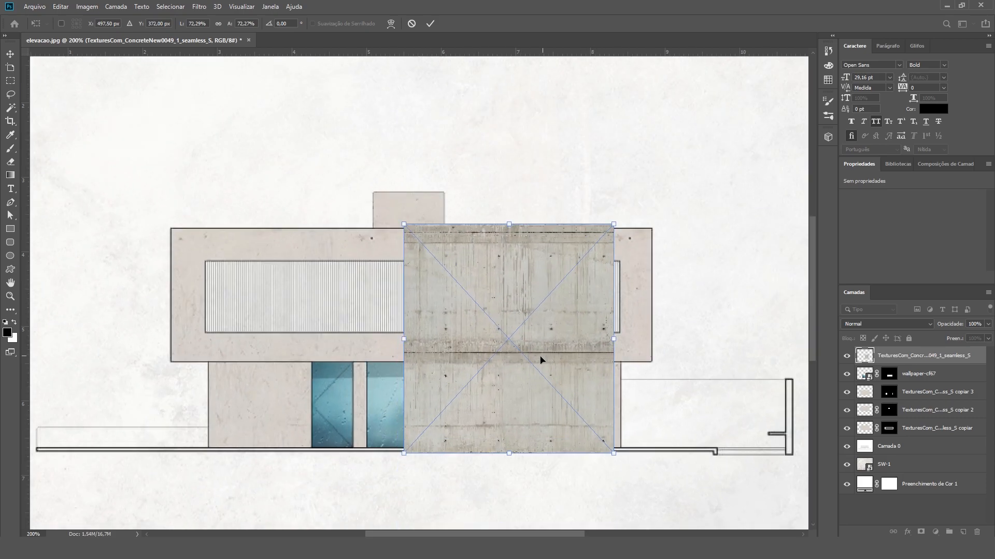
{"action": "left_click_drag", "start_coordinate": [578, 391], "coordinate": [744, 418]}
{"action": "key", "text": "Up"}
{"action": "key", "text": "Left"}
{"action": "key", "text": "Left"}
{"action": "key", "text": "Left"}
{"action": "key", "text": "Up"}
{"action": "key", "text": "Return"}
Hide the new concrete texture and select the garden wall right of the house on Camada 0 with the Magic Wand.
{"action": "key", "text": "w"}
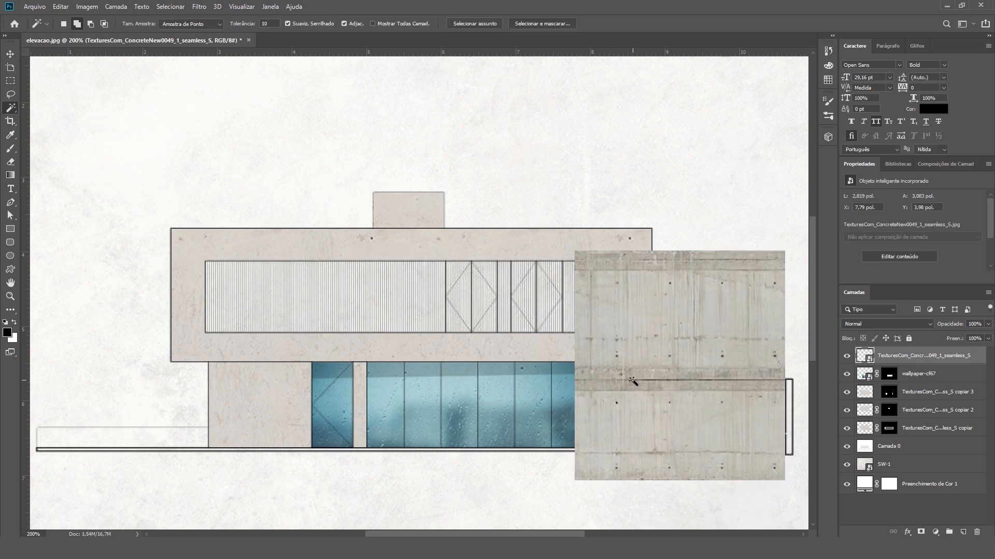
{"action": "left_click", "coordinate": [893, 447]}
{"action": "scroll", "coordinate": [611, 366], "scroll_direction": "right", "scroll_amount": 3}
{"action": "key", "text": "v"}
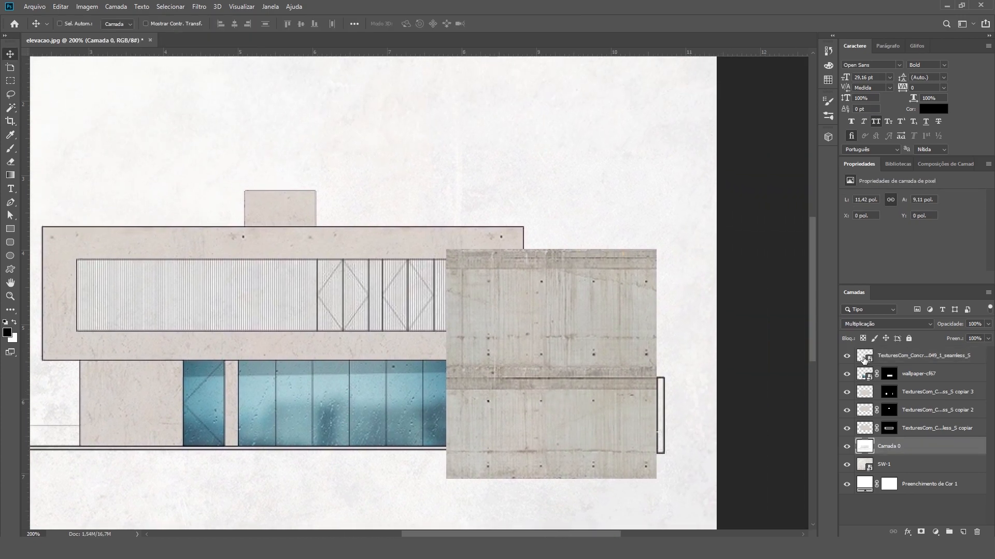
{"action": "left_click", "coordinate": [846, 355]}
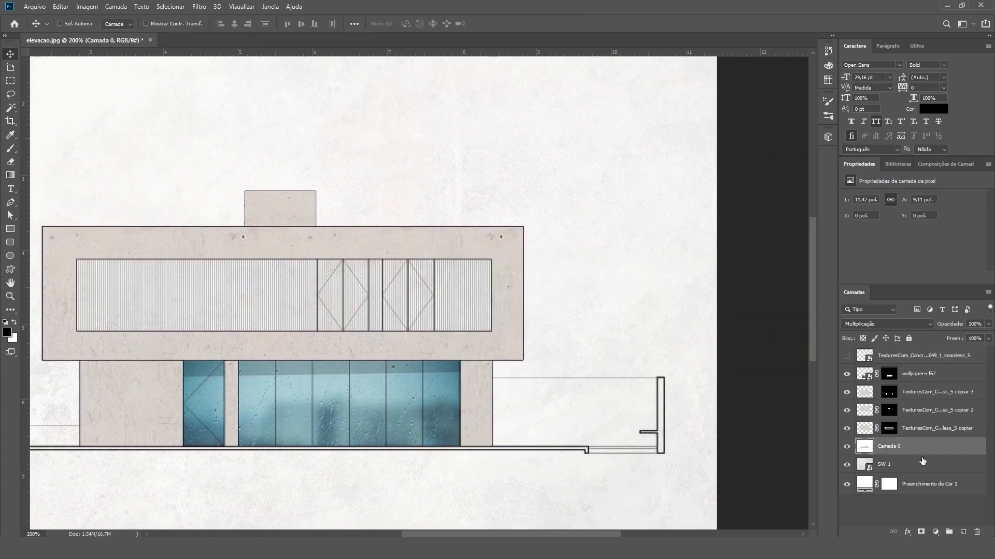
{"action": "left_click", "coordinate": [11, 108]}
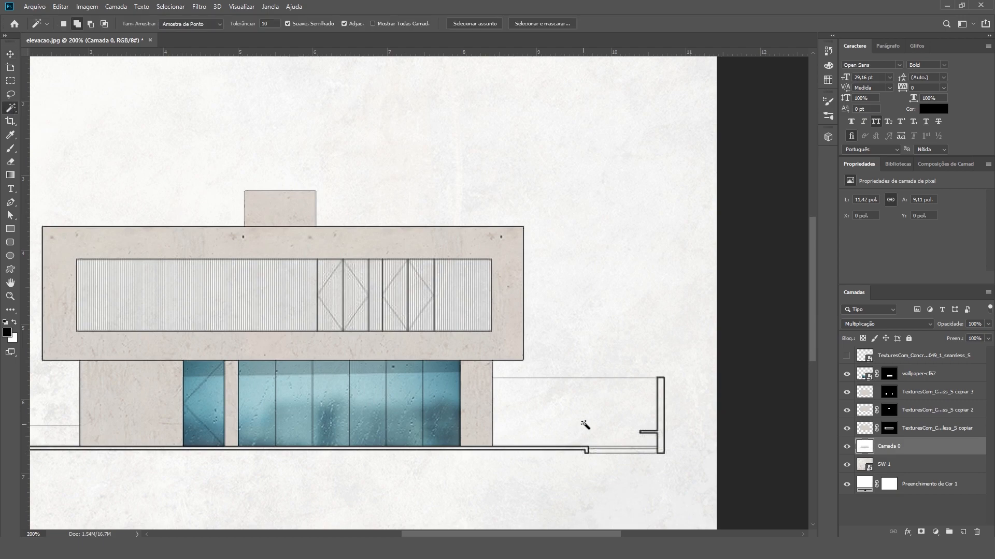
{"action": "left_click", "coordinate": [597, 414]}
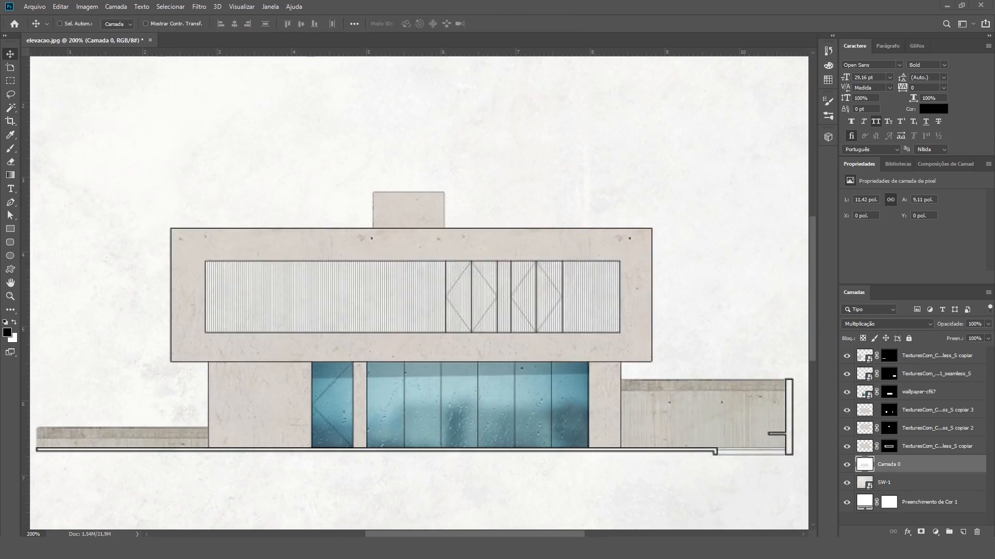
Place the TexturesCom_ConcreteBare0356_9_seamless_S image directly above Camada 0, scaled to about 2.94 inches wide.
{"action": "key", "text": "alt+Tab"}
{"action": "left_click_drag", "start_coordinate": [507, 62], "coordinate": [473, 324]}
{"action": "left_click_drag", "start_coordinate": [498, 214], "coordinate": [559, 154]}
{"action": "key", "text": "Return"}
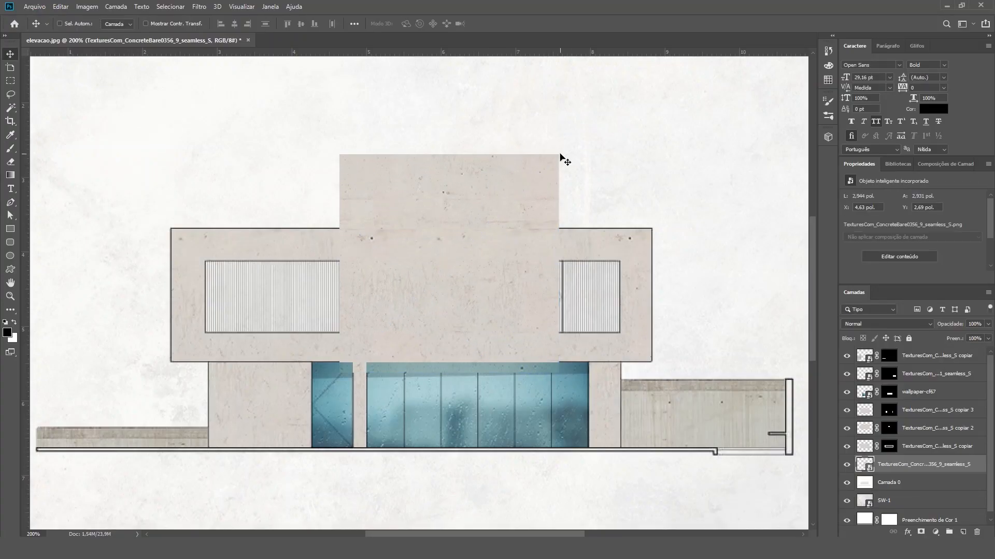
Move the placed concrete texture down and align copies of it side by side in a strip covering the ground line and outer walls.
{"action": "key", "text": "ctrl+minus"}
{"action": "left_click_drag", "start_coordinate": [464, 237], "coordinate": [291, 392]}
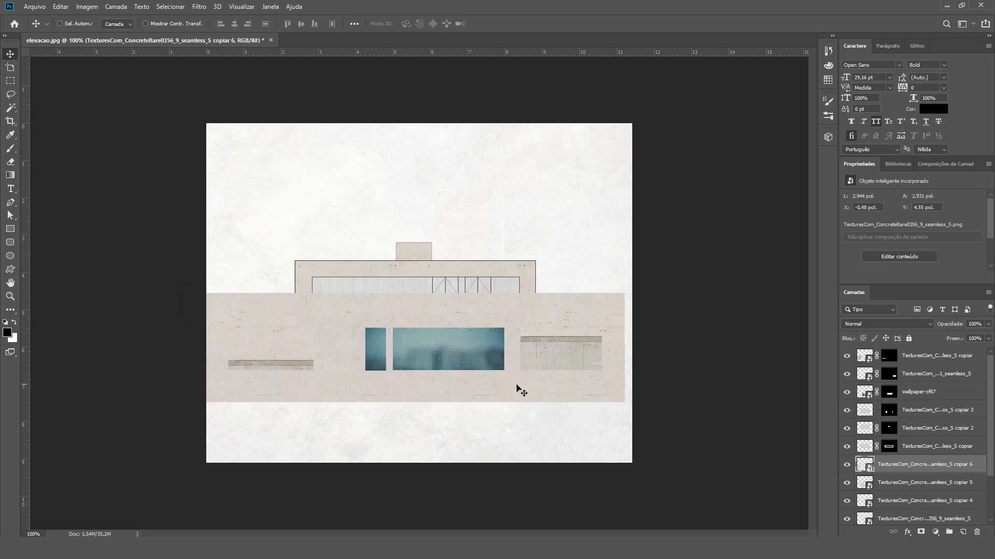
{"action": "key", "text": "Left"}
{"action": "key", "text": "Left"}
{"action": "key", "text": "Left"}
{"action": "key", "text": "Left"}
{"action": "key", "text": "Left"}
{"action": "key", "text": "Left"}
{"action": "key", "text": "Left"}
{"action": "key", "text": "Left"}
{"action": "key", "text": "shift+Right"}
{"action": "left_click", "coordinate": [380, 403]}
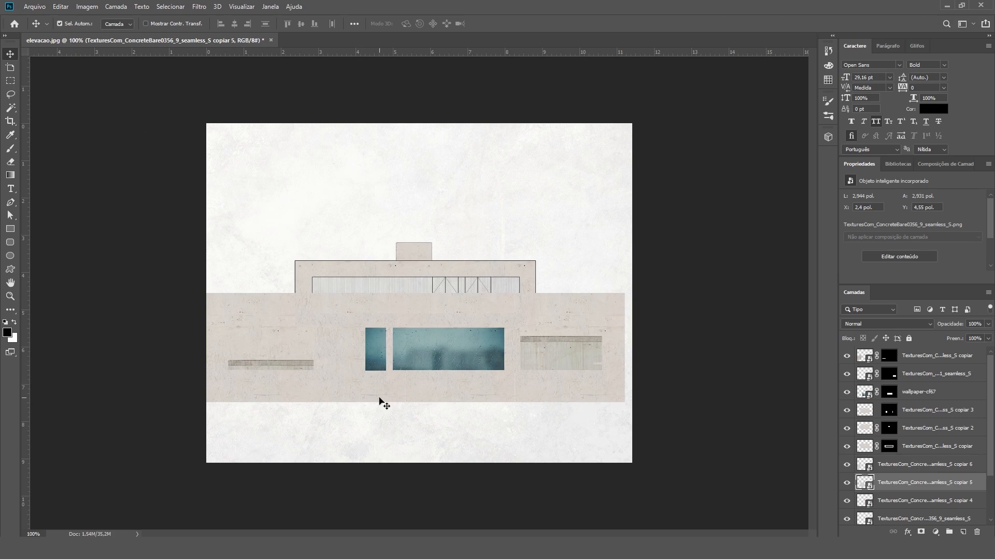
{"action": "left_click", "coordinate": [461, 394]}
{"action": "left_click", "coordinate": [579, 383]}
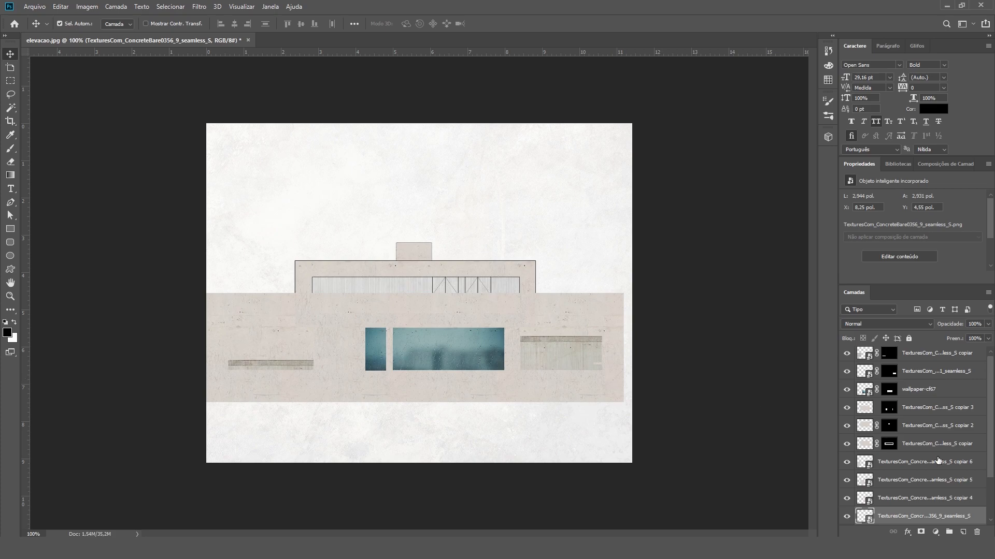
Merge the four side-by-side concrete texture layers into one layer and toggle its visibility to check it.
{"action": "left_click", "coordinate": [922, 470], "text": "shift"}
{"action": "scroll", "coordinate": [921, 471], "scroll_direction": "down", "scroll_amount": 2}
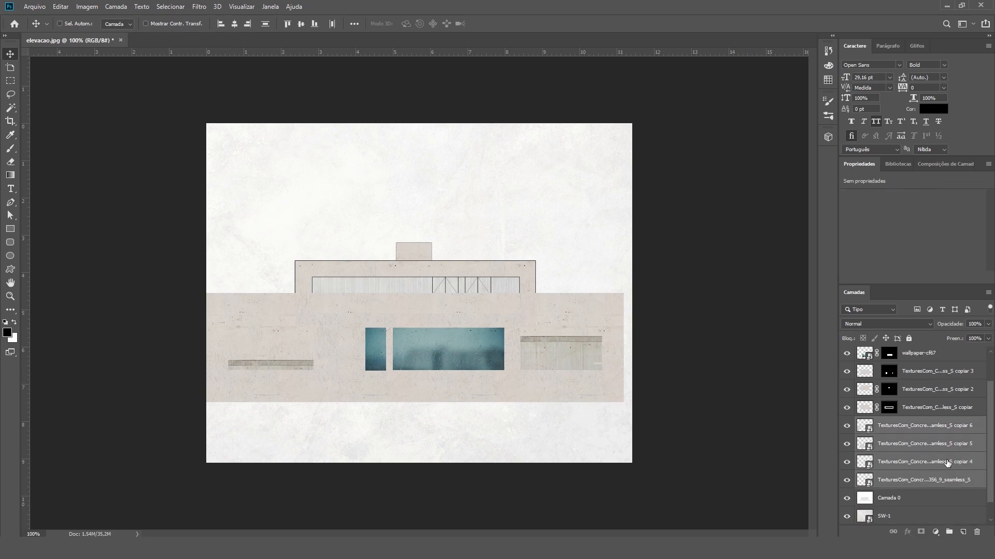
{"action": "key", "text": "ctrl+e"}
{"action": "left_click", "coordinate": [846, 460]}
{"action": "left_click", "coordinate": [846, 460]}
{"action": "left_click", "coordinate": [846, 460]}
Move the merged concrete strip layer to the top of the layer stack and hide it.
{"action": "left_click_drag", "start_coordinate": [924, 468], "coordinate": [922, 356]}
{"action": "left_click", "coordinate": [847, 356]}
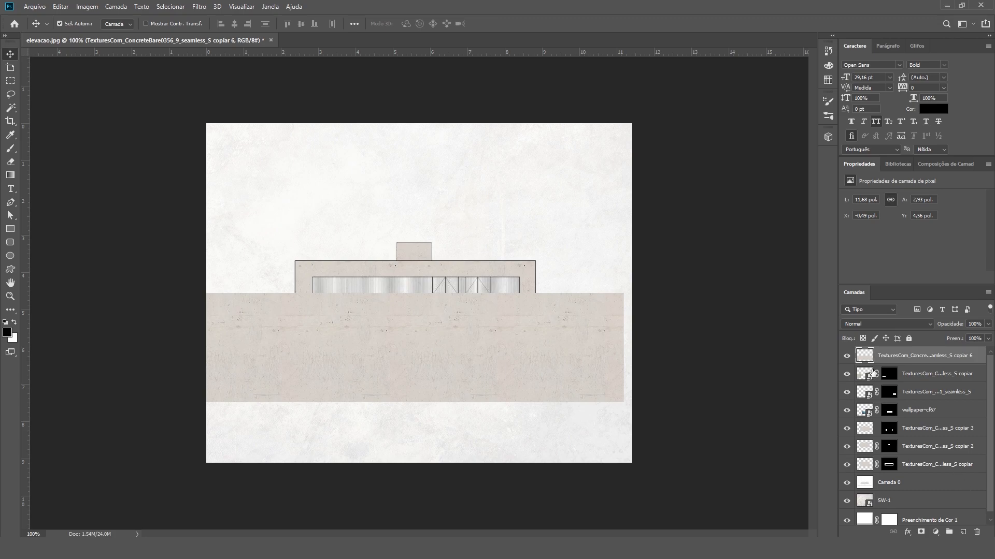
{"action": "left_click", "coordinate": [846, 358]}
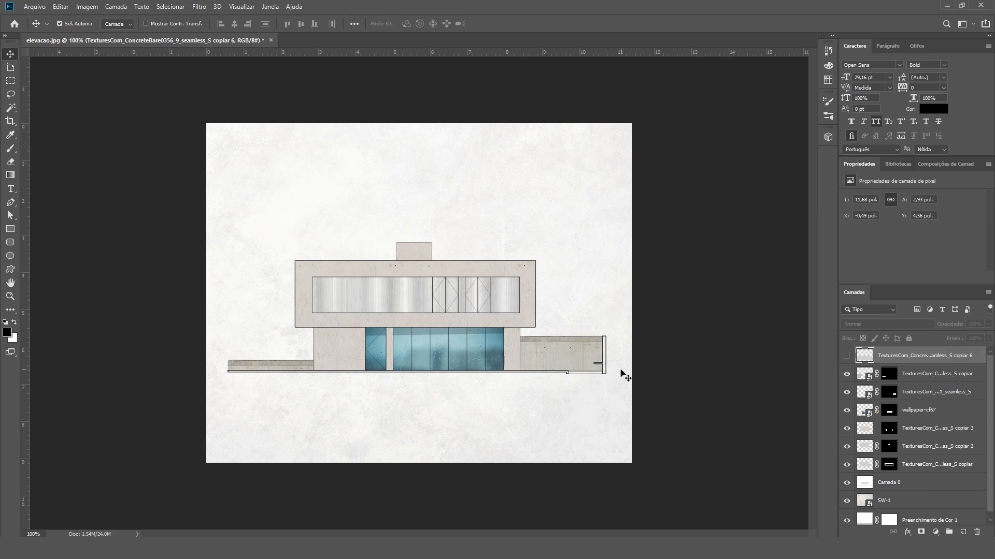
Select the insides of the cut end wall and the ground slab on Camada 0 with the Magic Wand.
{"action": "key", "text": "ctrl+plus"}
{"action": "left_click_drag", "start_coordinate": [710, 434], "coordinate": [655, 376]}
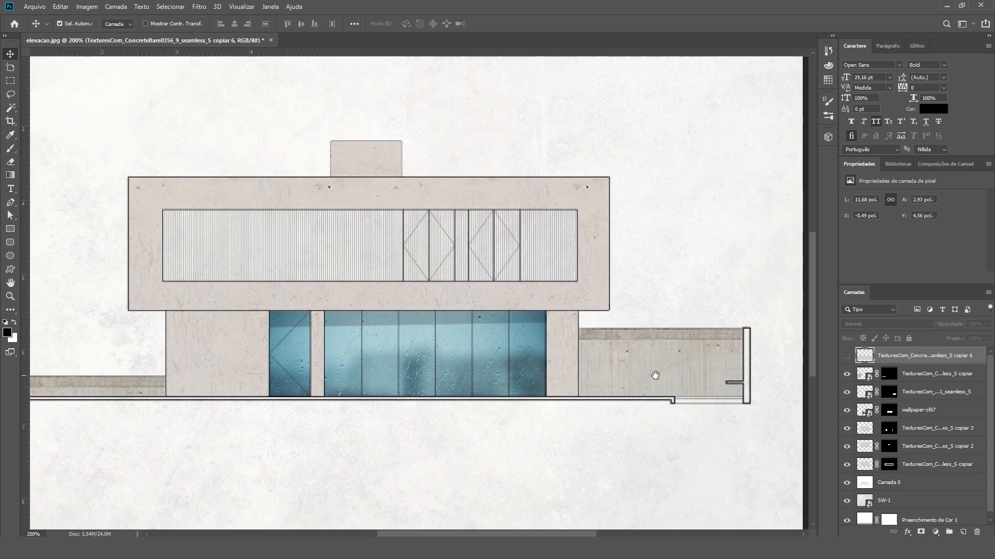
{"action": "left_click", "coordinate": [905, 488]}
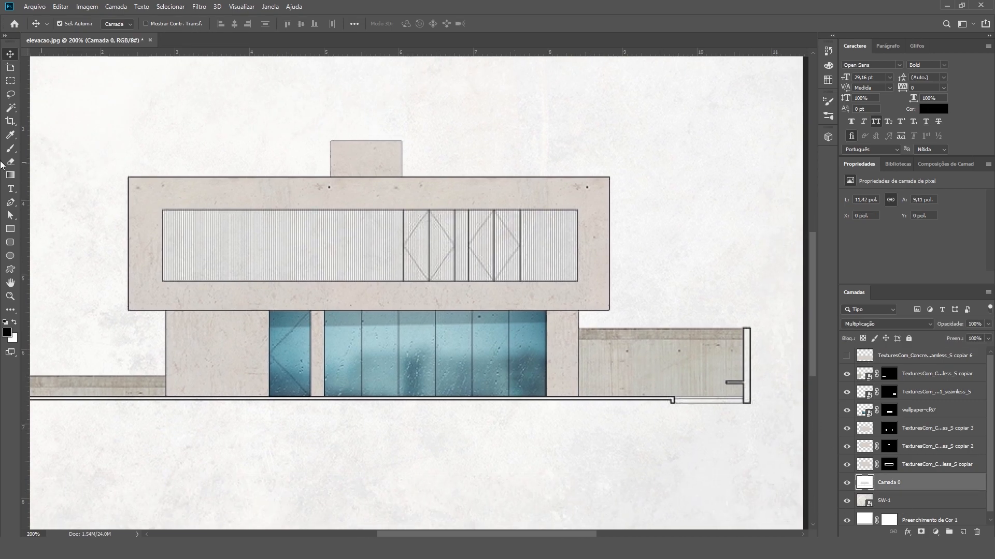
{"action": "left_click", "coordinate": [10, 108]}
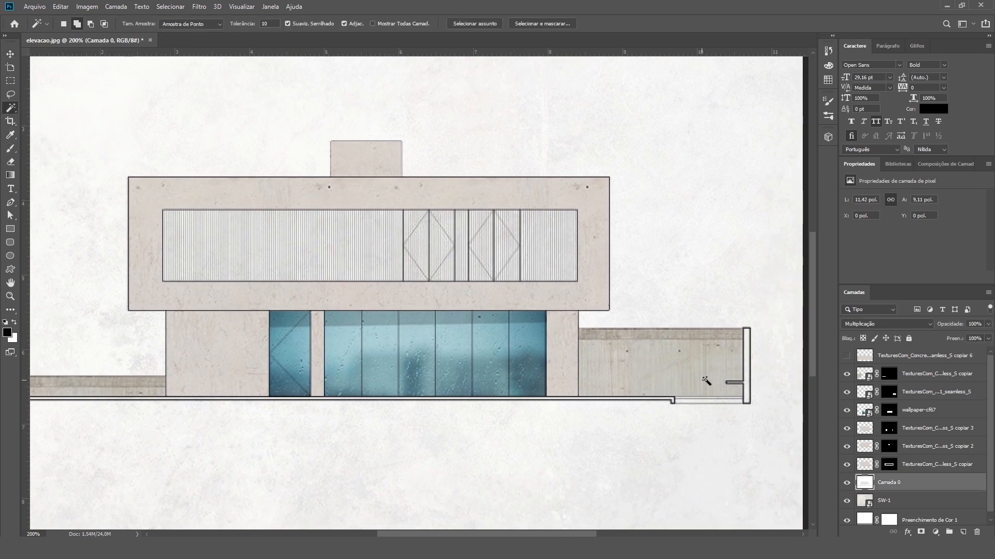
{"action": "left_click", "coordinate": [748, 386]}
{"action": "key", "text": "ctrl+d"}
{"action": "left_click", "coordinate": [744, 388]}
{"action": "key", "text": "ctrl+plus"}
{"action": "left_click_drag", "start_coordinate": [615, 369], "coordinate": [317, 317]}
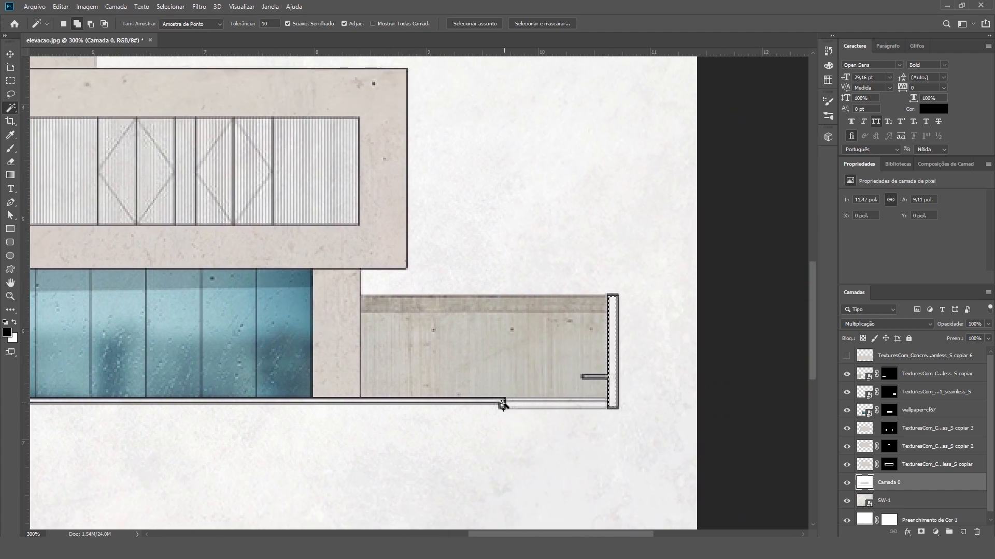
{"action": "left_click", "coordinate": [495, 401]}
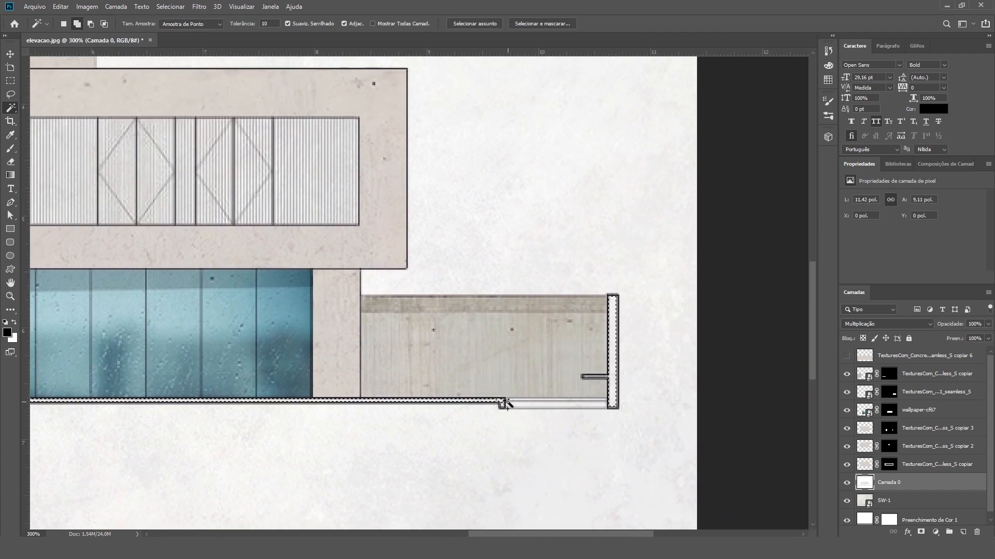
Examine the Magic Wand selection along the ground slab, from the cut end wall to beneath the house.
{"action": "key", "text": "ctrl+plus"}
{"action": "key", "text": "ctrl+plus"}
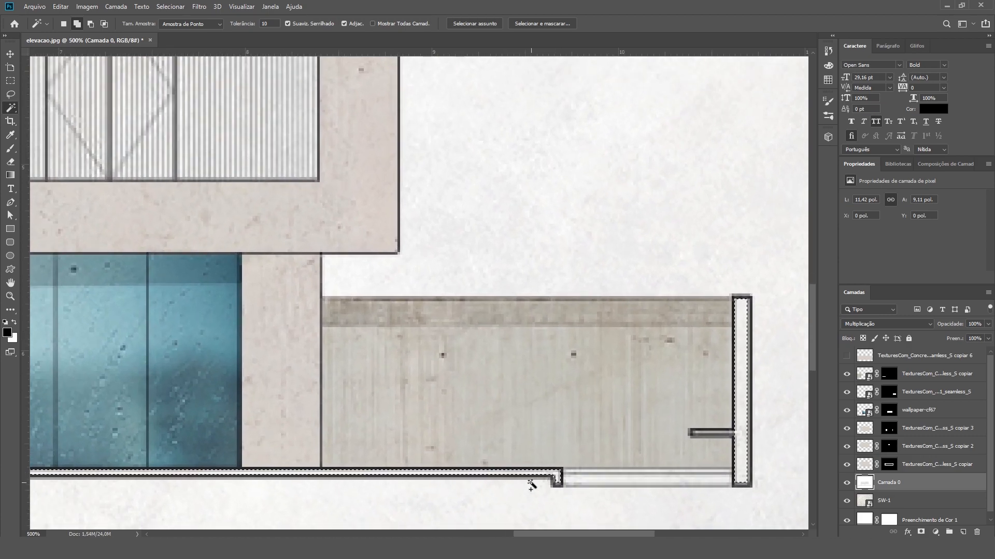
{"action": "key", "text": "ctrl+minus"}
{"action": "left_click_drag", "start_coordinate": [205, 363], "coordinate": [528, 352]}
{"action": "left_click_drag", "start_coordinate": [243, 393], "coordinate": [607, 422]}
{"action": "left_click_drag", "start_coordinate": [549, 438], "coordinate": [31, 379]}
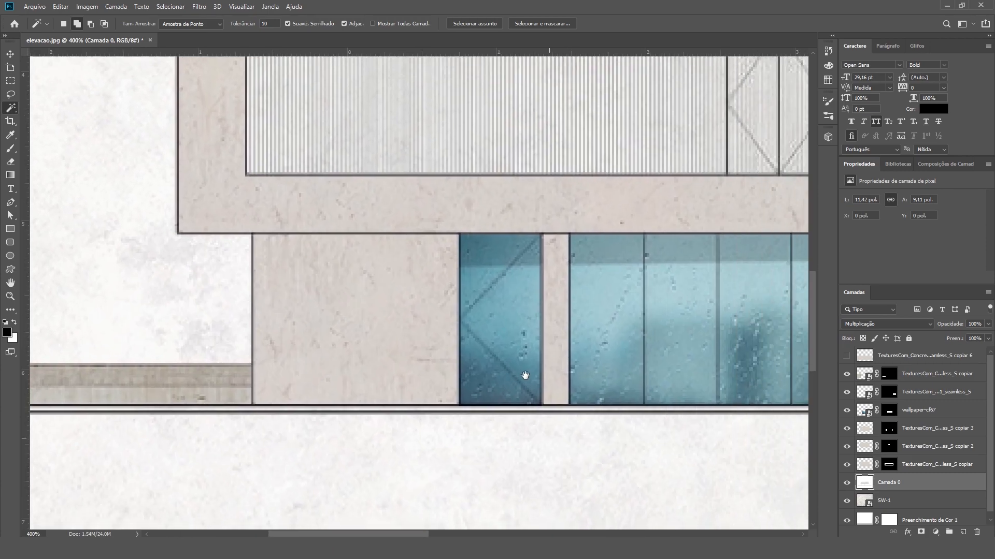
{"action": "left_click_drag", "start_coordinate": [656, 382], "coordinate": [834, 348]}
{"action": "mouse_move", "coordinate": [330, 387]}
{"action": "left_mouse_down"}
{"action": "mouse_move", "coordinate": [566, 432]}
{"action": "mouse_move", "coordinate": [49, 431]}
{"action": "left_mouse_up"}
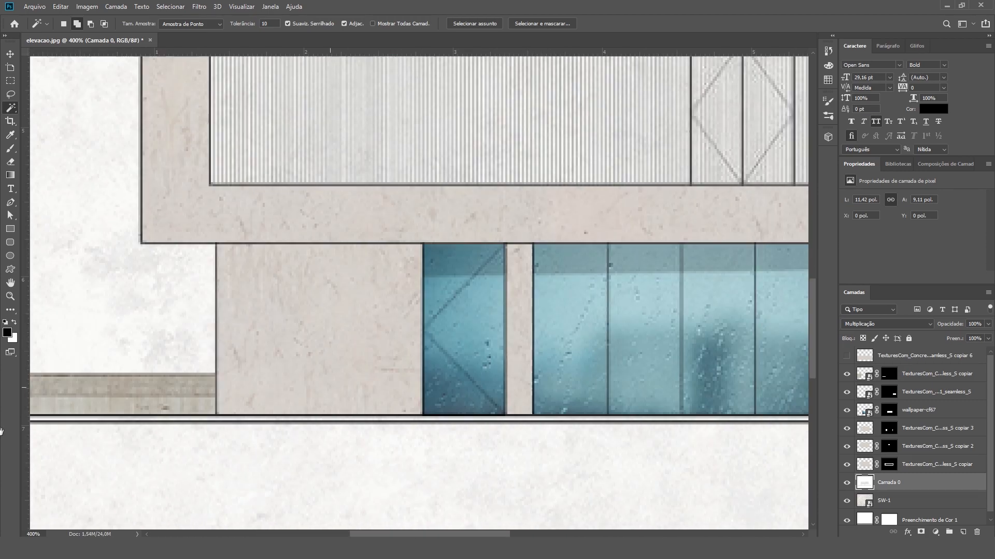
{"action": "left_click_drag", "start_coordinate": [725, 431], "coordinate": [201, 430]}
{"action": "left_click_drag", "start_coordinate": [504, 410], "coordinate": [291, 429]}
{"action": "key", "text": "ctrl+d"}
{"action": "key", "text": "ctrl+minus"}
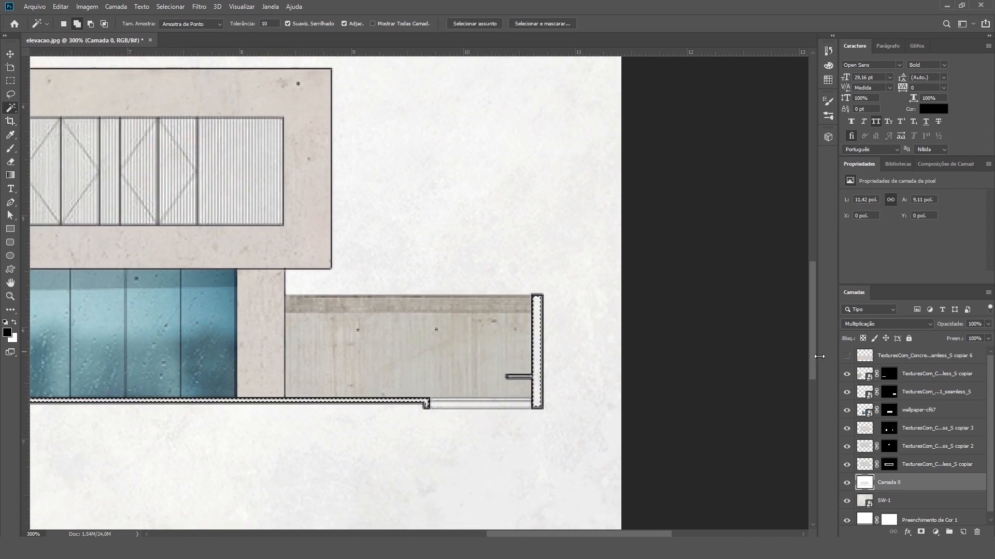
Show the merged concrete strip layer and mask it to the selected ground slab and end wall.
{"action": "left_click", "coordinate": [847, 356]}
{"action": "left_click", "coordinate": [887, 357]}
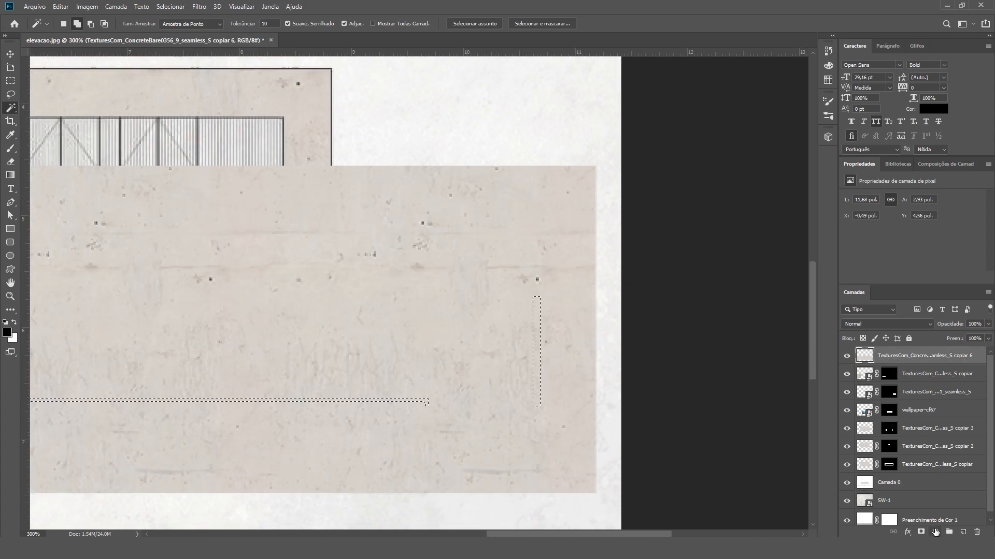
{"action": "left_click", "coordinate": [921, 532]}
Select the strip between the slab end and the cut wall with the Rectangular Marquee and fill it white on the mask with the Paint Bucket.
{"action": "key", "text": "m"}
{"action": "scroll", "coordinate": [417, 384], "scroll_direction": "up", "scroll_amount": 2}
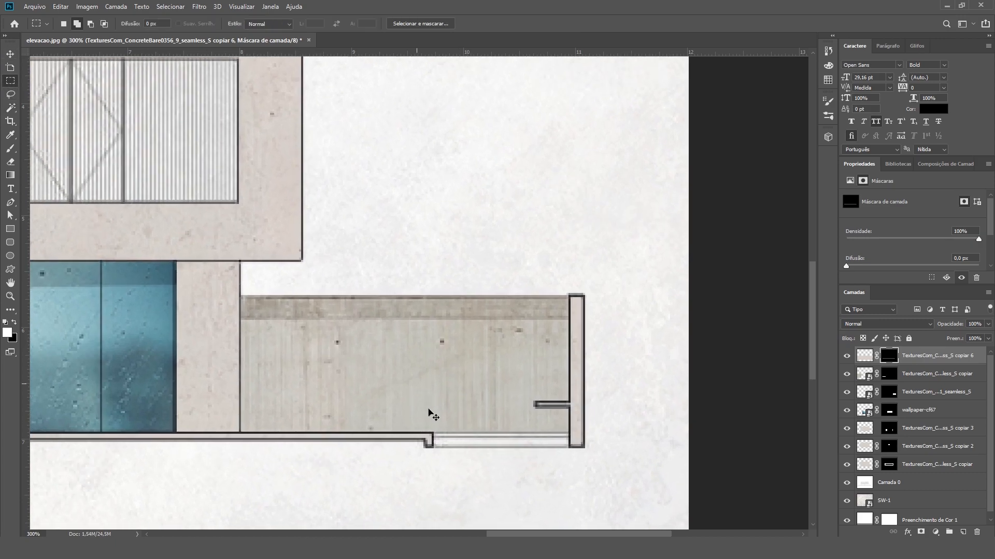
{"action": "left_click_drag", "start_coordinate": [406, 390], "coordinate": [574, 410]}
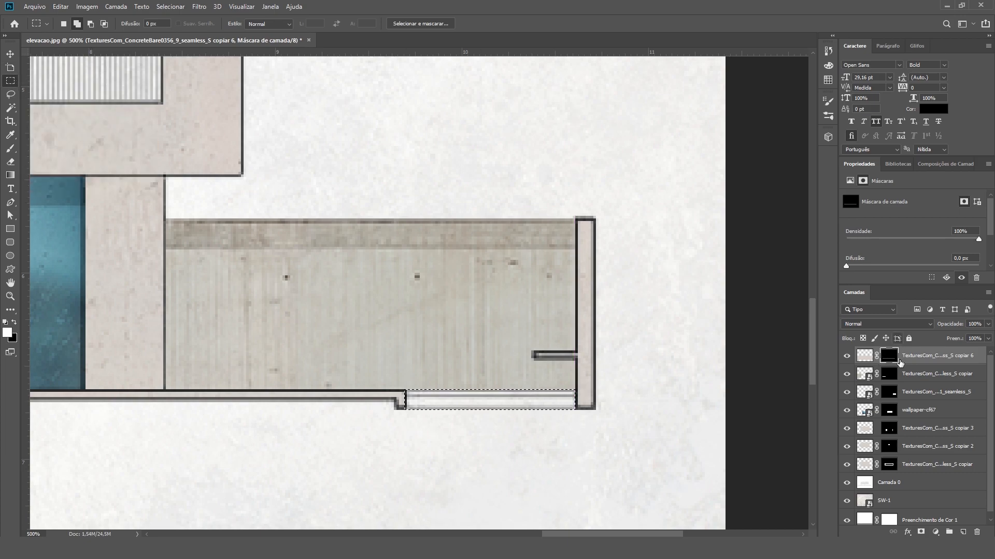
{"action": "left_click", "coordinate": [10, 309]}
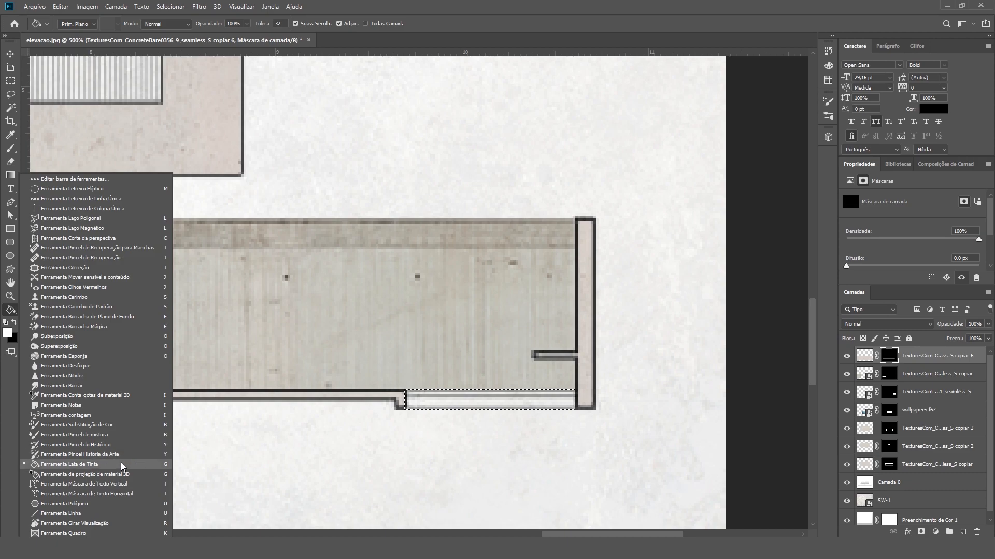
{"action": "left_click", "coordinate": [122, 465]}
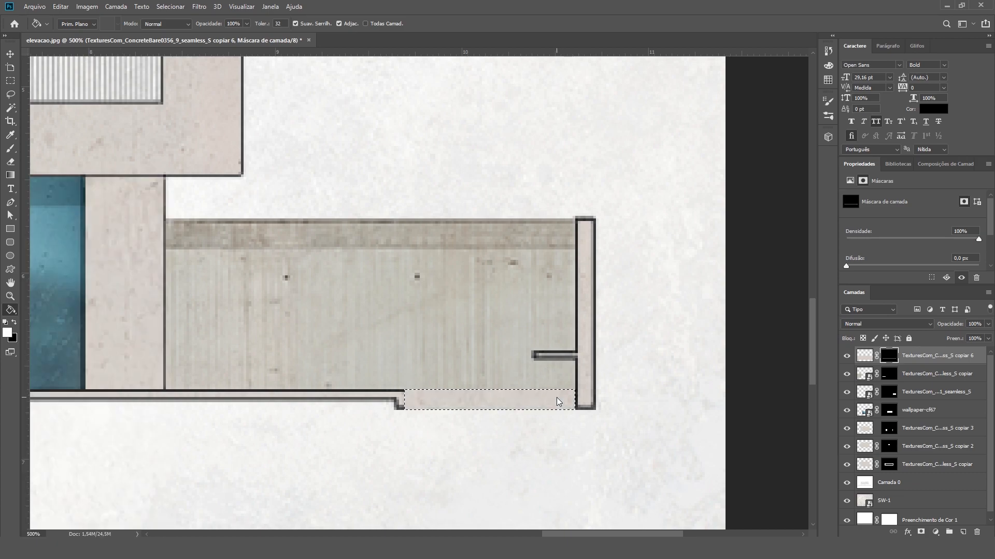
Set the Brush tool's size to 22 px and clear the selection around the ground strip beside the end wall.
{"action": "left_click", "coordinate": [11, 55]}
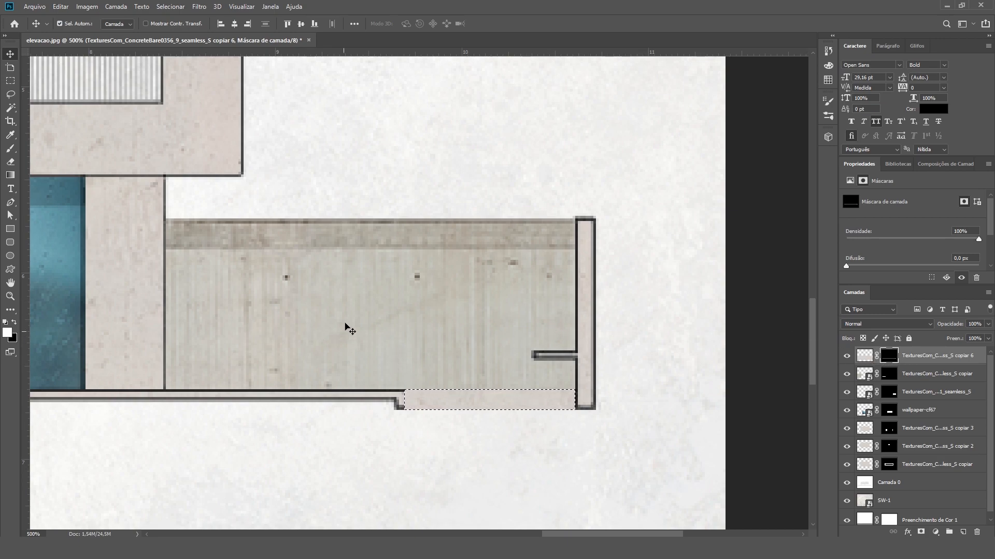
{"action": "left_click", "coordinate": [11, 149]}
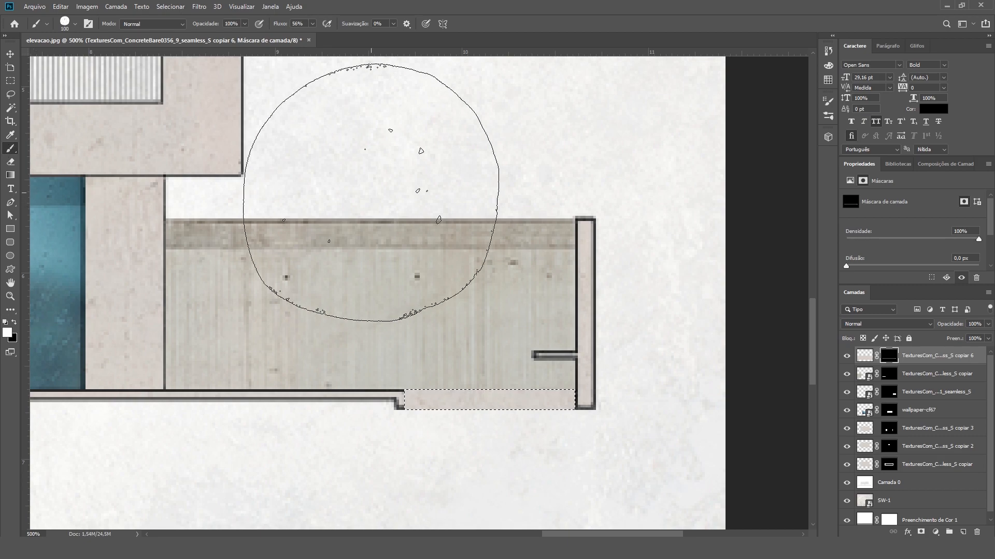
{"action": "right_click", "coordinate": [477, 194]}
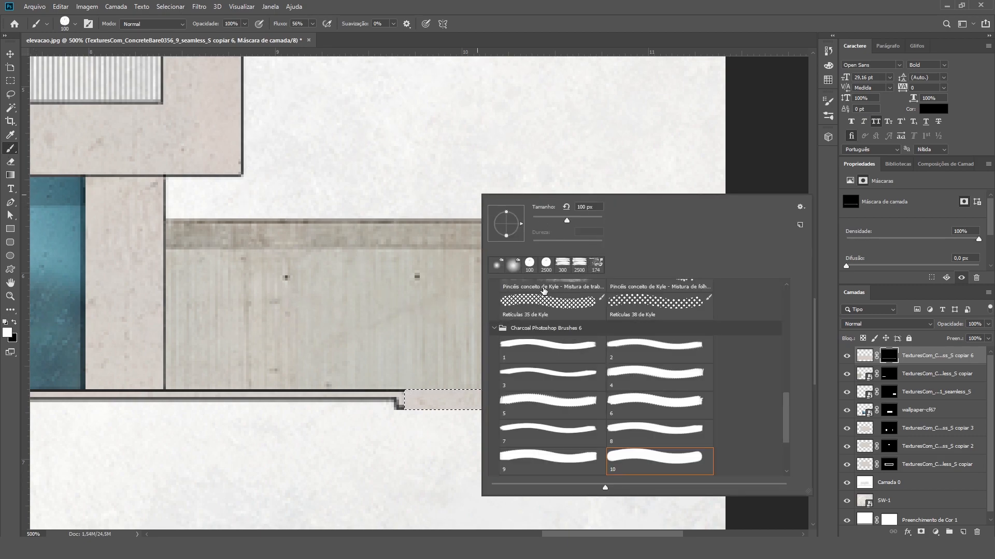
{"action": "left_click_drag", "start_coordinate": [567, 219], "coordinate": [539, 223]}
{"action": "left_click", "coordinate": [387, 163]}
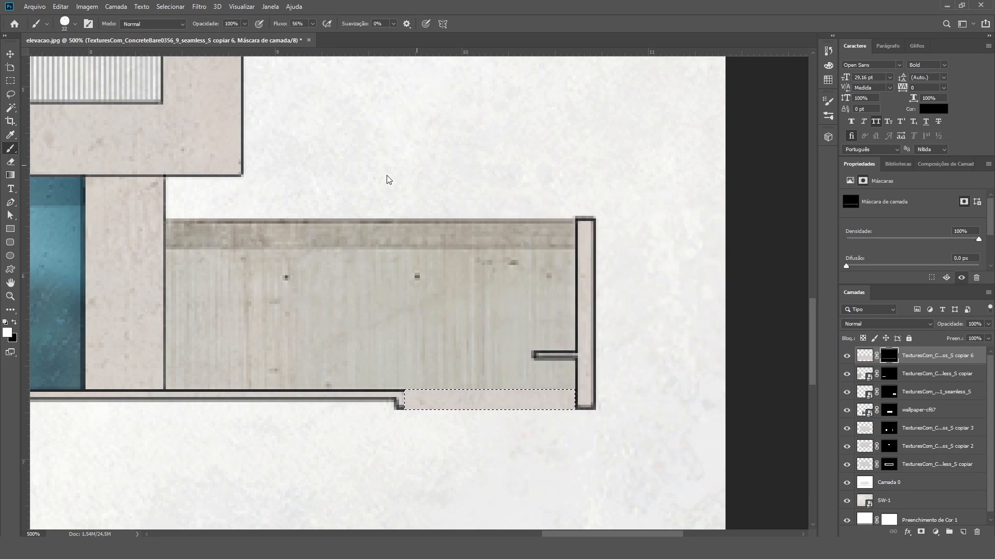
{"action": "key", "text": "ctrl+d"}
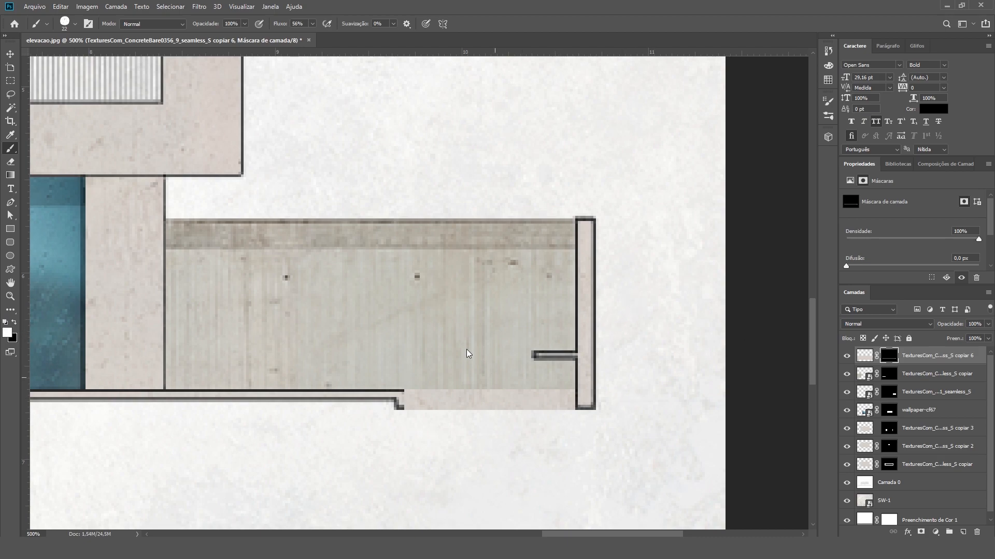
Brush white diagonally across the end wall on the concrete layer's mask, and remove the stroke with the Eraser.
{"action": "mouse_move", "coordinate": [642, 321]}
{"action": "left_mouse_down"}
{"action": "mouse_move", "coordinate": [457, 394]}
{"action": "mouse_move", "coordinate": [447, 341]}
{"action": "mouse_move", "coordinate": [633, 289]}
{"action": "left_mouse_up"}
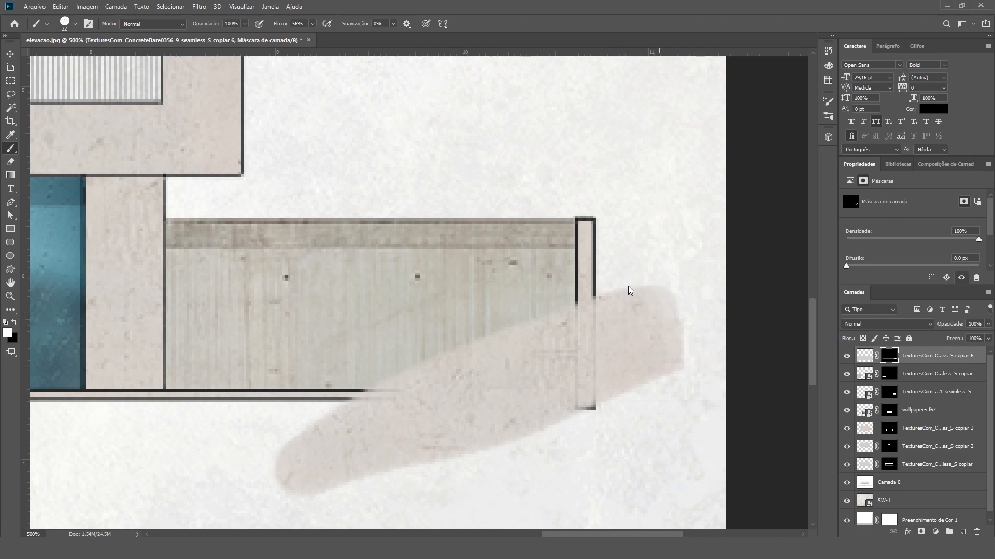
{"action": "left_click", "coordinate": [11, 162]}
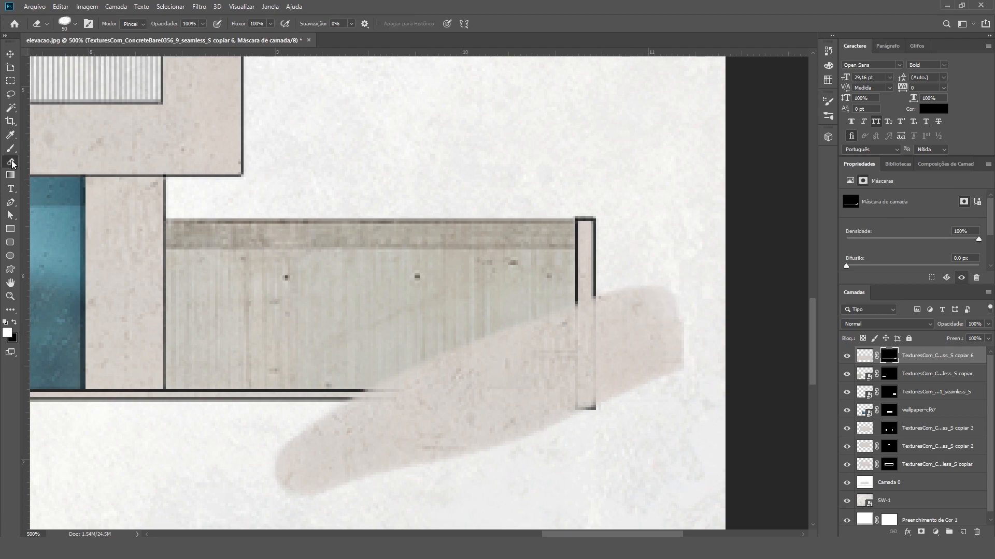
{"action": "mouse_move", "coordinate": [282, 468]}
{"action": "left_mouse_down"}
{"action": "mouse_move", "coordinate": [311, 451]}
{"action": "mouse_move", "coordinate": [337, 386]}
{"action": "mouse_move", "coordinate": [605, 261]}
{"action": "mouse_move", "coordinate": [342, 431]}
{"action": "mouse_move", "coordinate": [223, 383]}
{"action": "mouse_move", "coordinate": [384, 287]}
{"action": "left_mouse_up"}
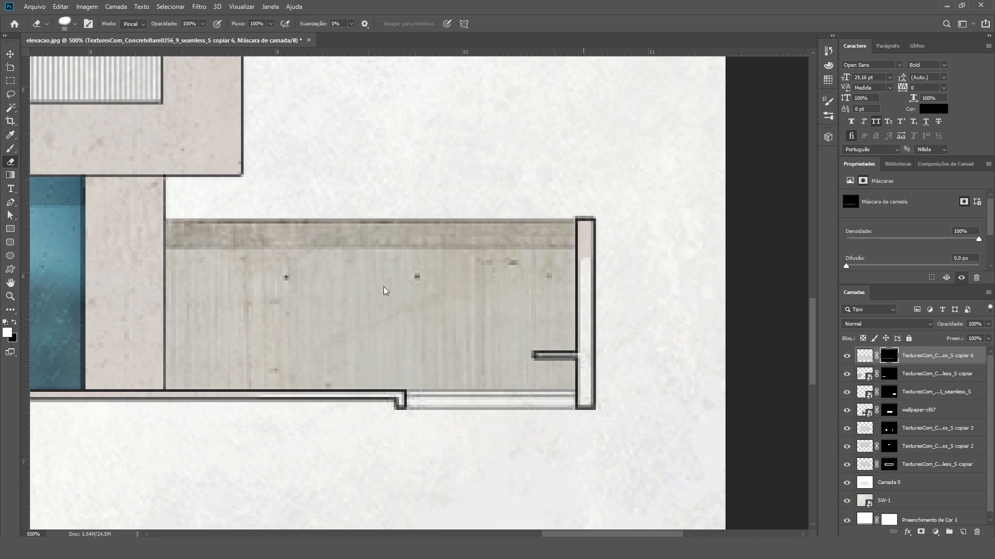
Swap the foreground to black and brush on the mask to hide the concrete on the end wall and ground slab.
{"action": "left_click", "coordinate": [14, 323]}
{"action": "left_click", "coordinate": [10, 149]}
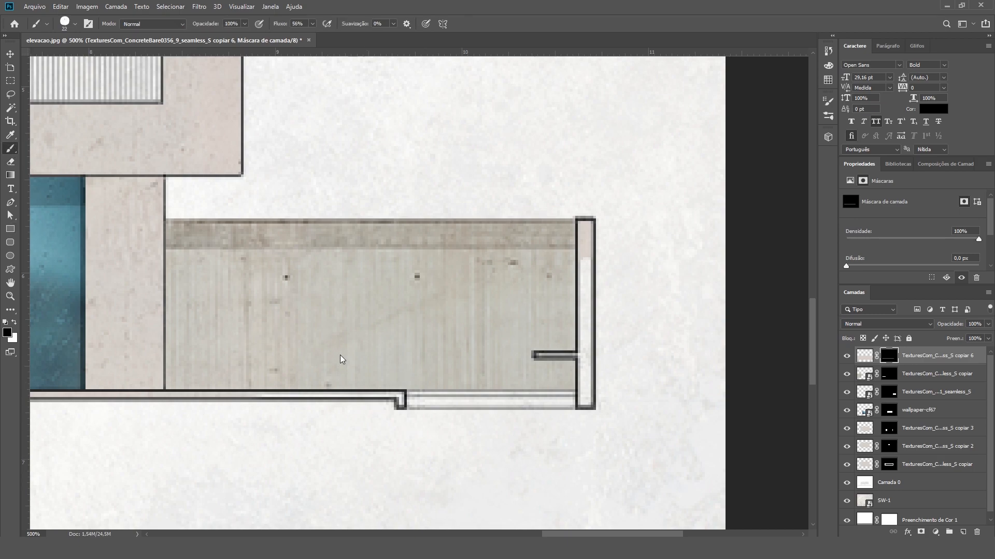
{"action": "mouse_move", "coordinate": [627, 266]}
{"action": "left_mouse_down"}
{"action": "mouse_move", "coordinate": [519, 290]}
{"action": "mouse_move", "coordinate": [472, 271]}
{"action": "left_mouse_up"}
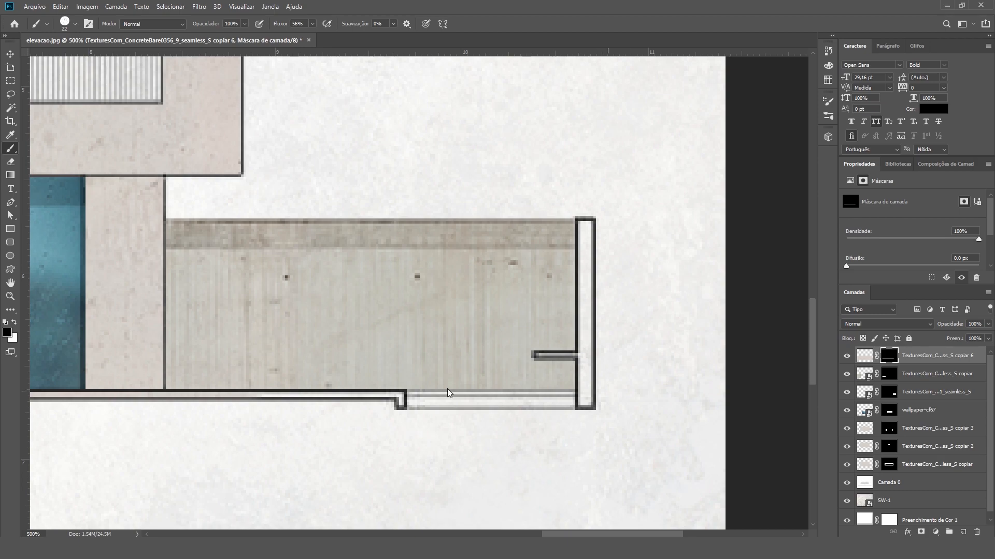
{"action": "left_click_drag", "start_coordinate": [359, 388], "coordinate": [191, 389]}
Use the Eraser with a white background colour on the mask to reveal concrete around the end wall and strip.
{"action": "left_click", "coordinate": [11, 161]}
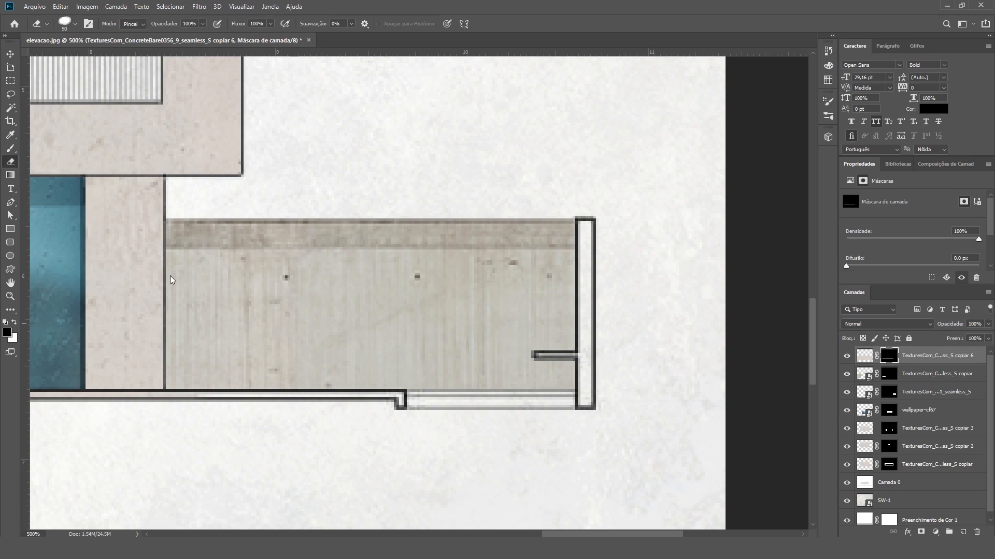
{"action": "mouse_move", "coordinate": [507, 291]}
{"action": "left_mouse_down"}
{"action": "mouse_move", "coordinate": [524, 173]}
{"action": "mouse_move", "coordinate": [529, 348]}
{"action": "mouse_move", "coordinate": [346, 381]}
{"action": "left_mouse_up"}
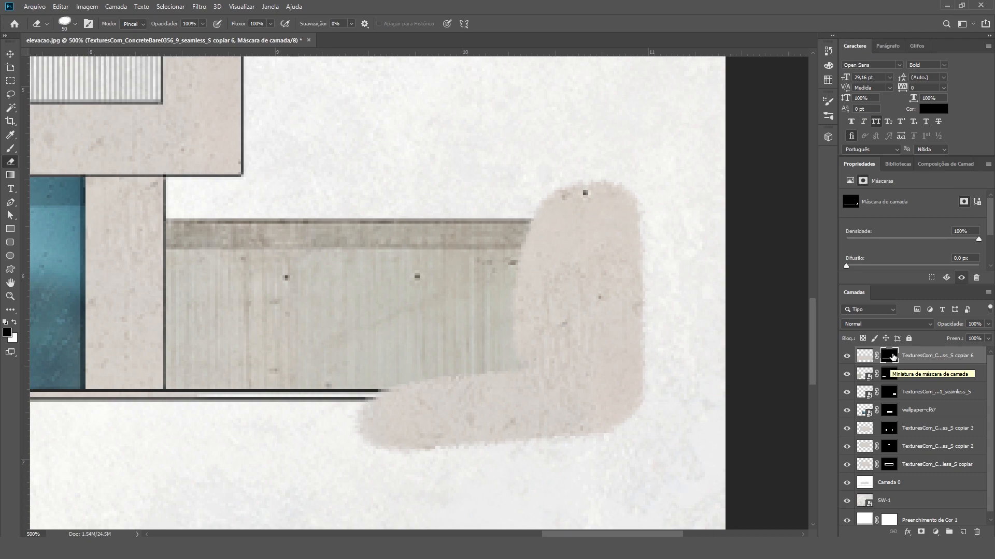
{"action": "left_click_drag", "start_coordinate": [508, 173], "coordinate": [501, 262]}
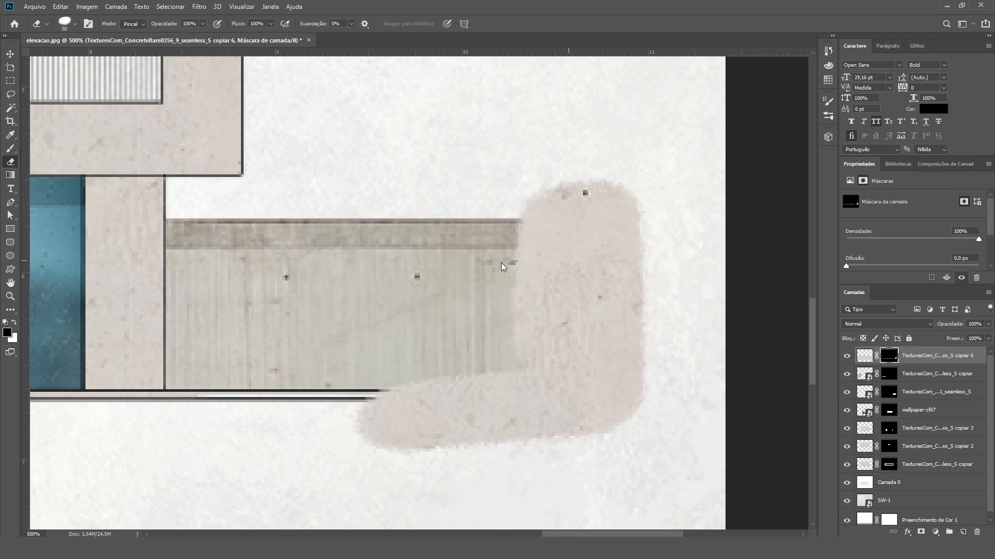
{"action": "left_click_drag", "start_coordinate": [467, 206], "coordinate": [423, 319]}
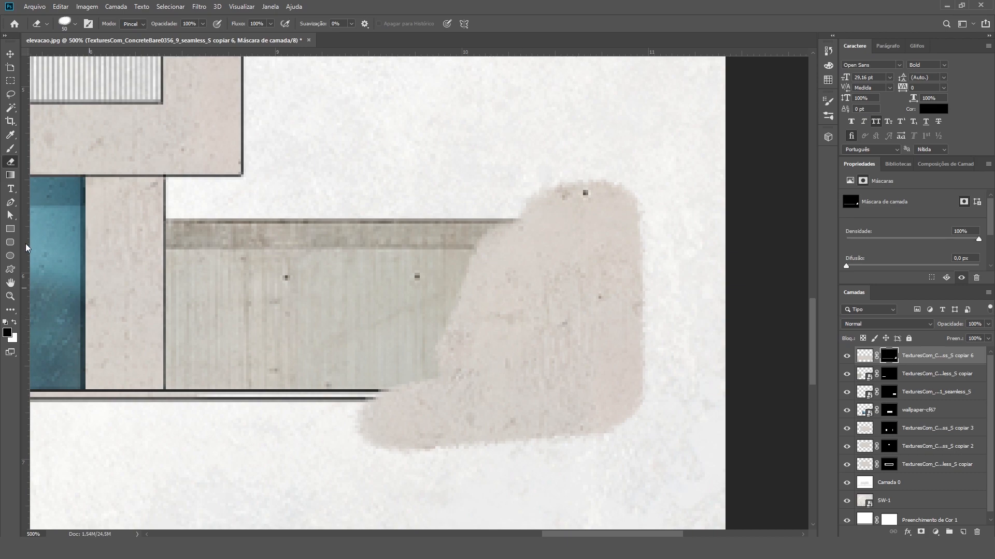
Swap the foreground back to white and undo the brush and eraser strokes on the concrete layer's mask.
{"action": "key", "text": "x"}
{"action": "left_click", "coordinate": [10, 54]}
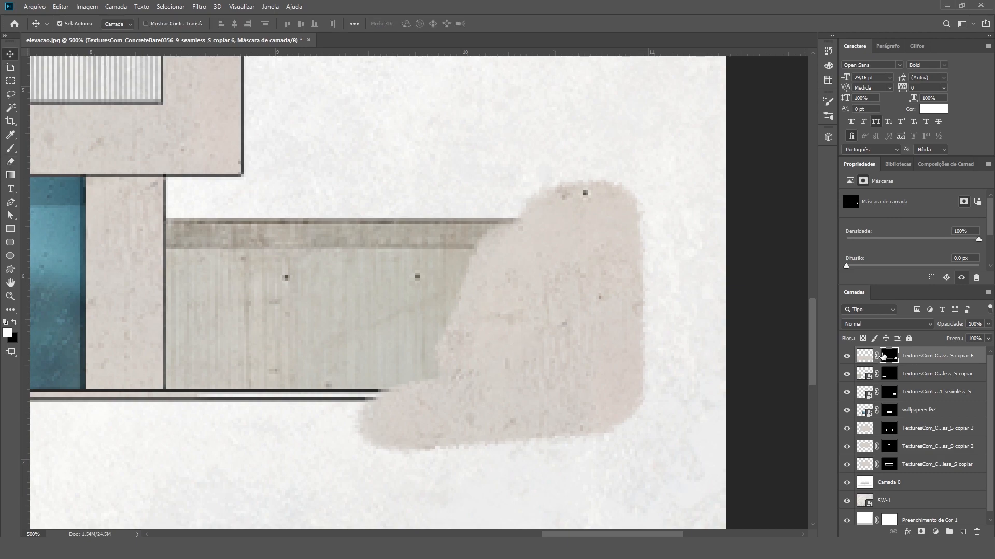
{"action": "left_click_drag", "start_coordinate": [588, 437], "coordinate": [430, 481]}
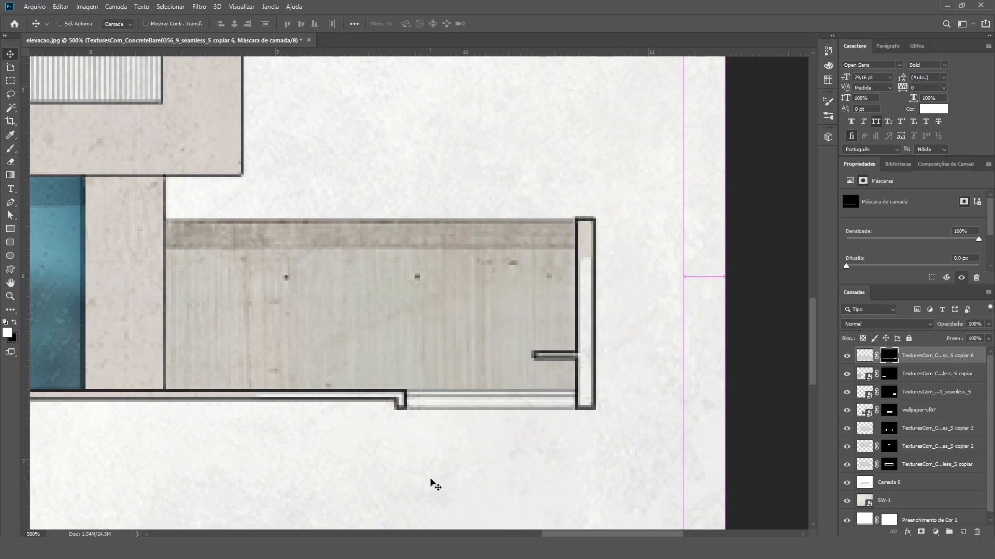
{"action": "key", "text": "ctrl+z"}
{"action": "key", "text": "ctrl+z"}
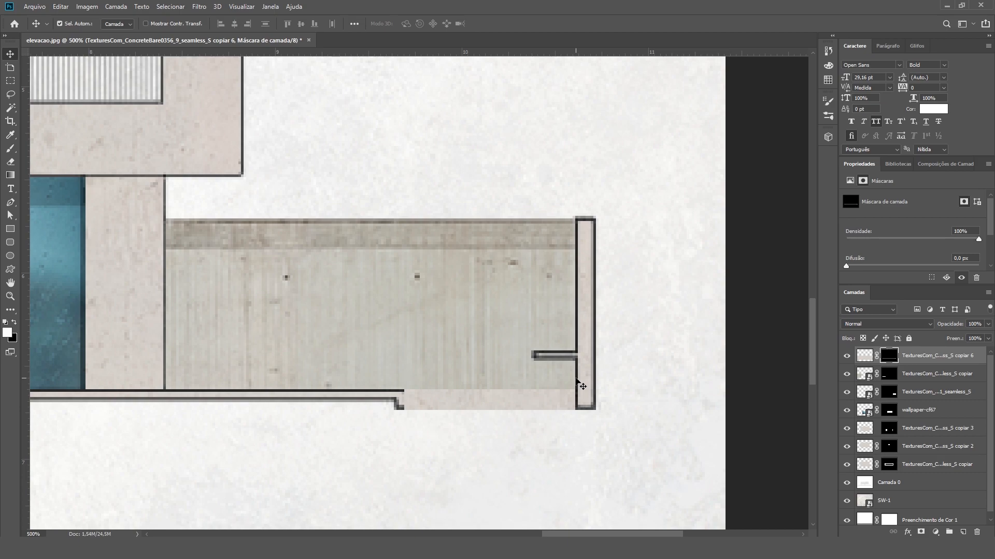
Place the TexturesCom_MetalBare0244_1_M image from the TUTORIAL folder over the house as a new layer.
{"action": "key", "text": "ctrl+minus"}
{"action": "left_click_drag", "start_coordinate": [376, 314], "coordinate": [584, 332]}
{"action": "key", "text": "ctrl+minus"}
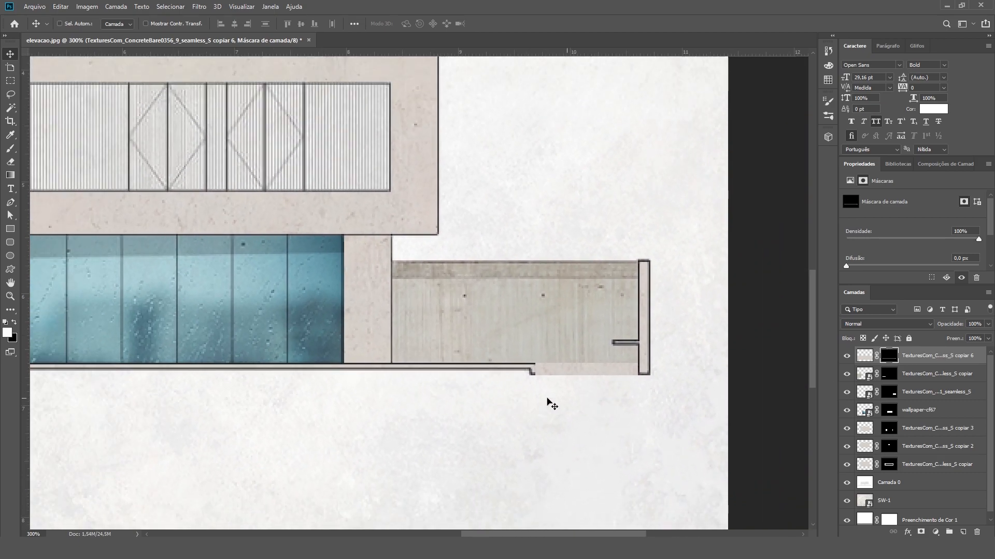
{"action": "left_click_drag", "start_coordinate": [200, 260], "coordinate": [528, 337]}
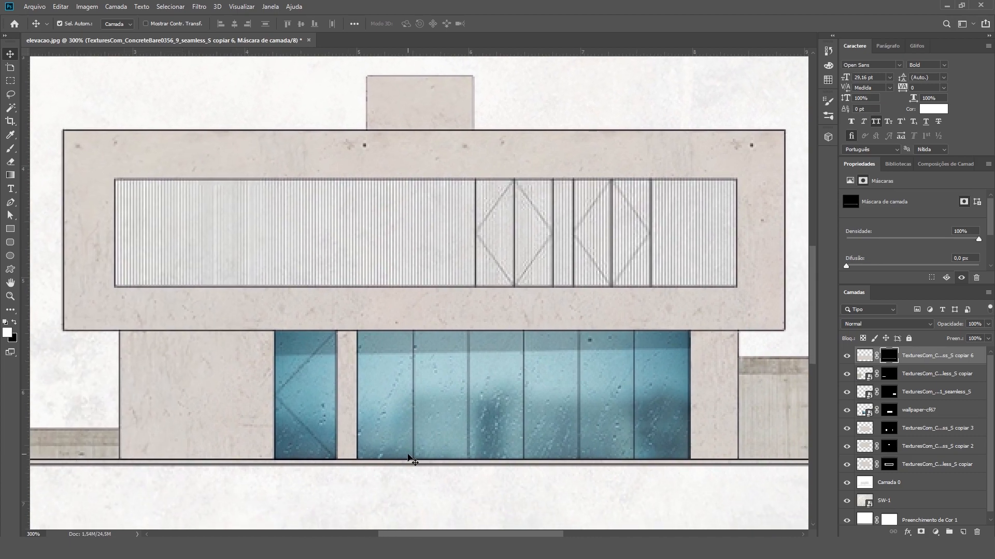
{"action": "key", "text": "ctrl+minus"}
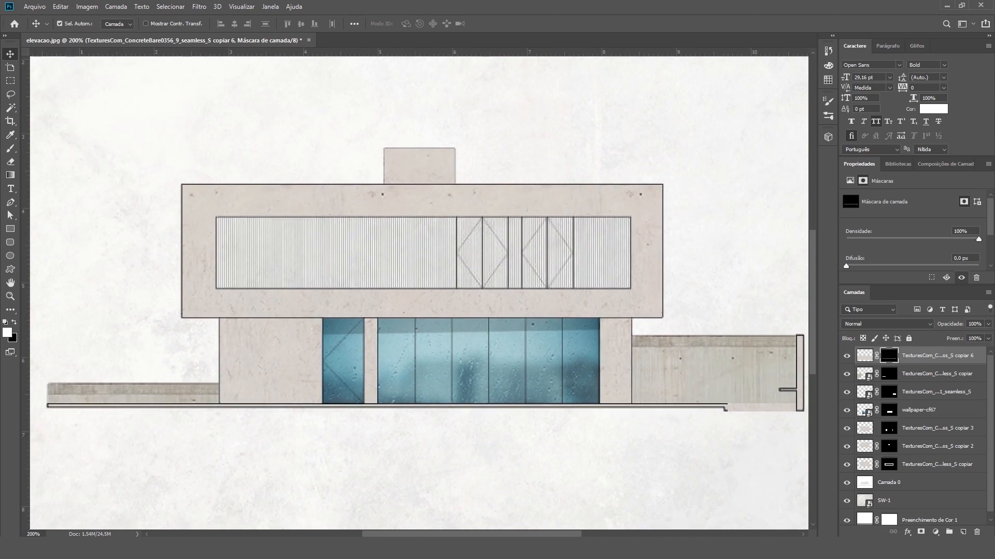
{"action": "key", "text": "alt+Tab"}
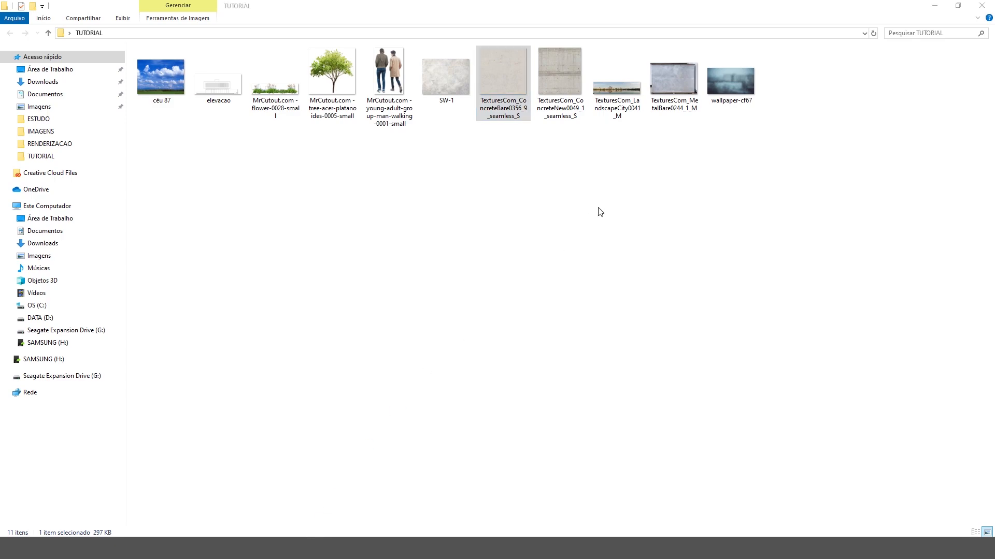
{"action": "left_click", "coordinate": [685, 85]}
{"action": "left_click_drag", "start_coordinate": [678, 85], "coordinate": [469, 231]}
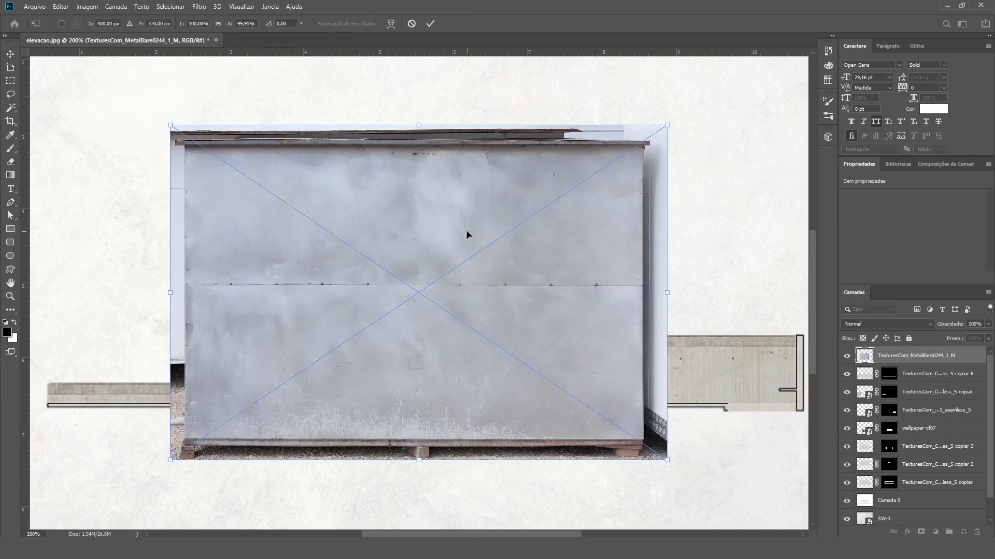
{"action": "left_click", "coordinate": [430, 23]}
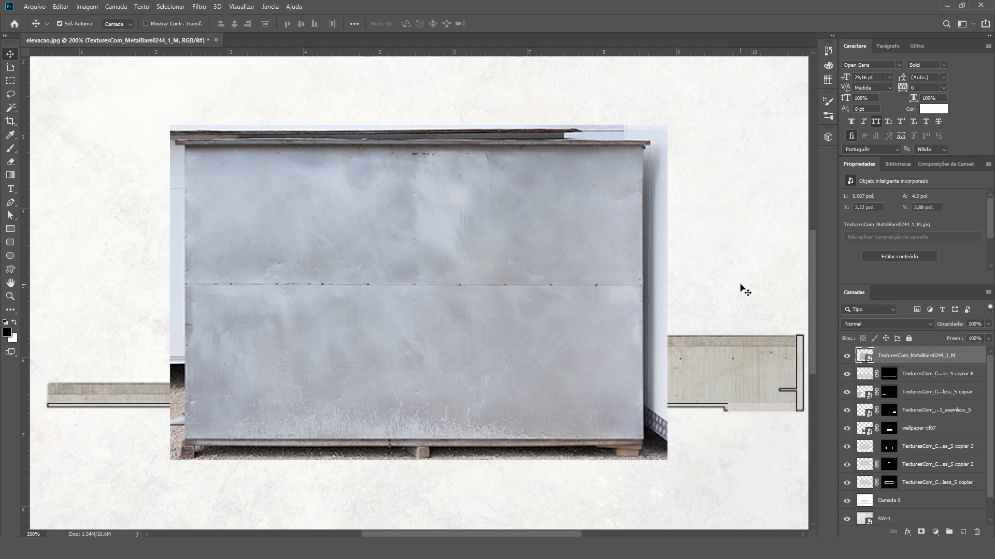
Hide the metal texture, select the upper floor's louvred panel with the Rectangular Marquee, show the texture and mask it to that selection.
{"action": "left_click", "coordinate": [846, 356]}
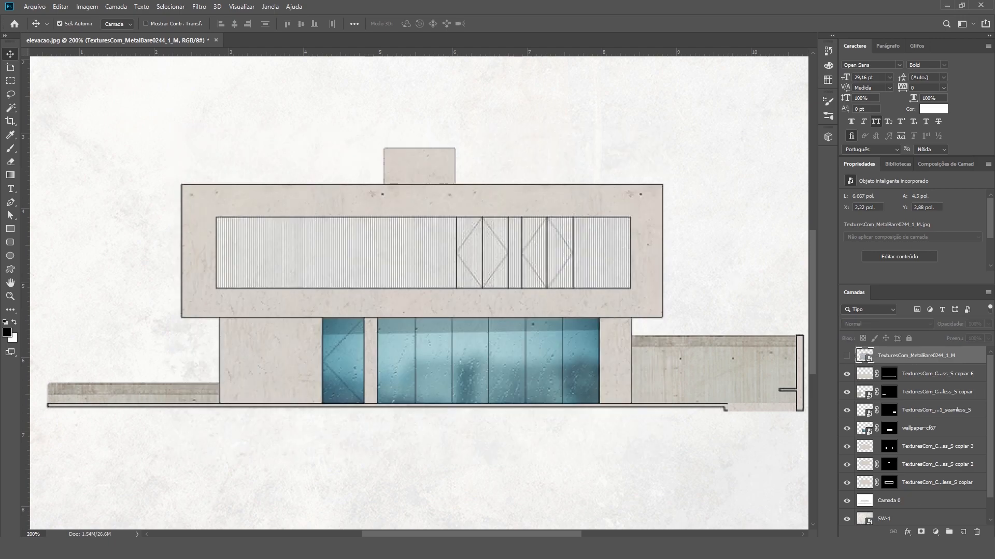
{"action": "left_click", "coordinate": [10, 81]}
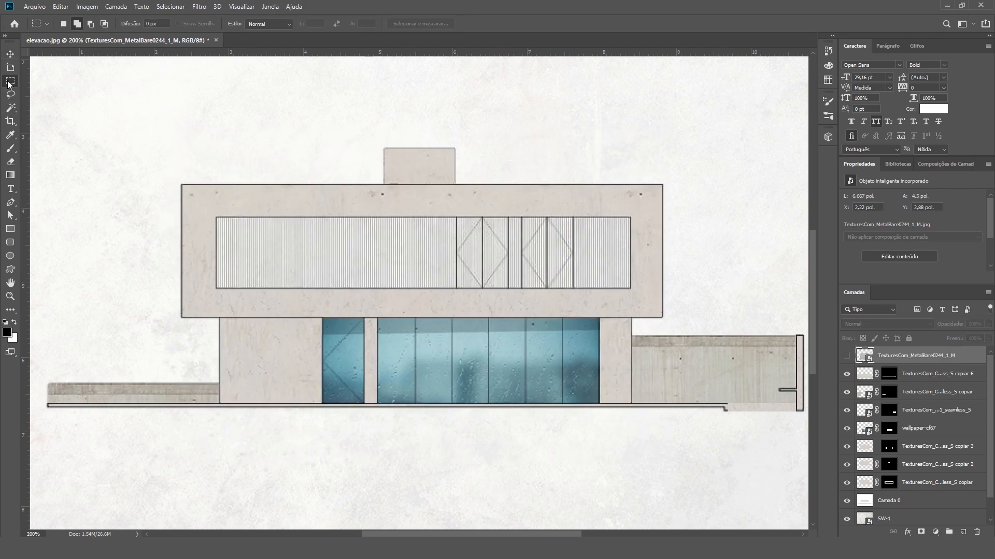
{"action": "left_click_drag", "start_coordinate": [224, 222], "coordinate": [631, 289]}
{"action": "left_click", "coordinate": [847, 356]}
{"action": "left_click", "coordinate": [920, 532]}
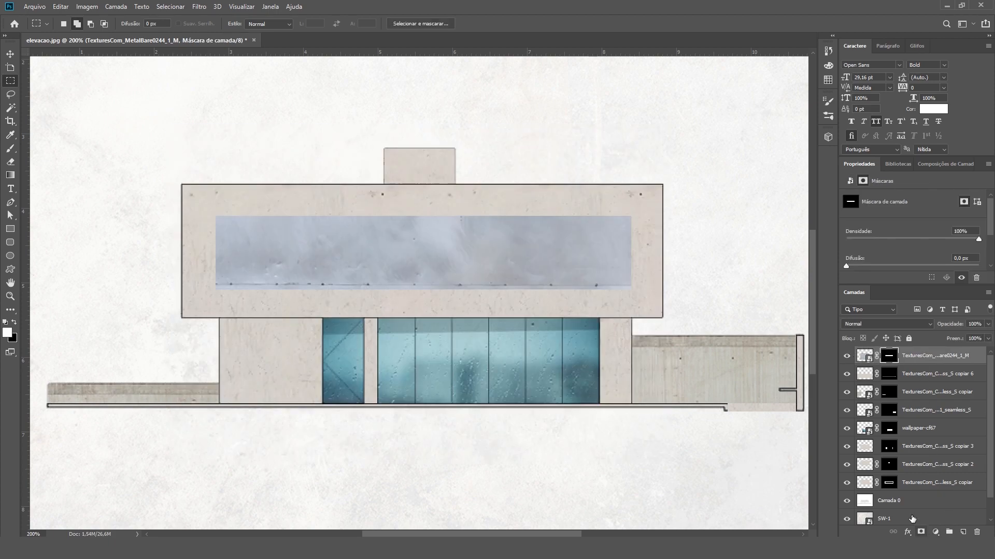
{"action": "key", "text": "v"}
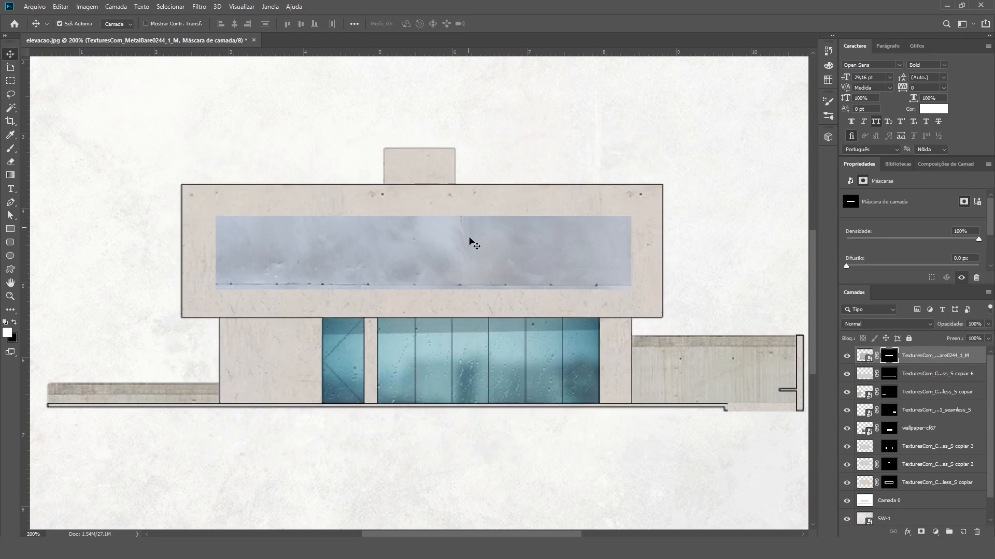
{"action": "key", "text": "ctrl+minus"}
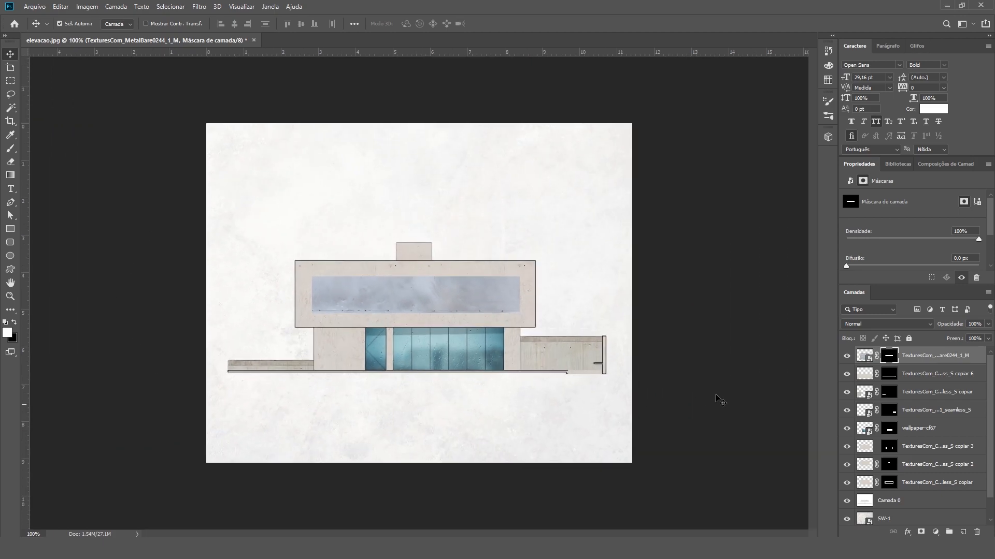